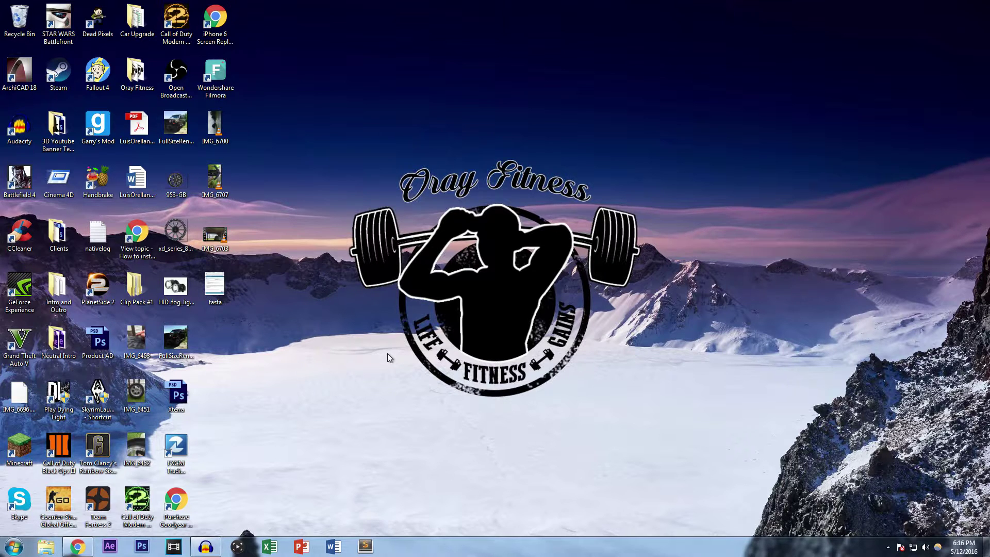
Step: From the Filmora website, download the Windows installer and go to the Buy Now licence page
{"action": "left_click", "coordinate": [76, 547]}
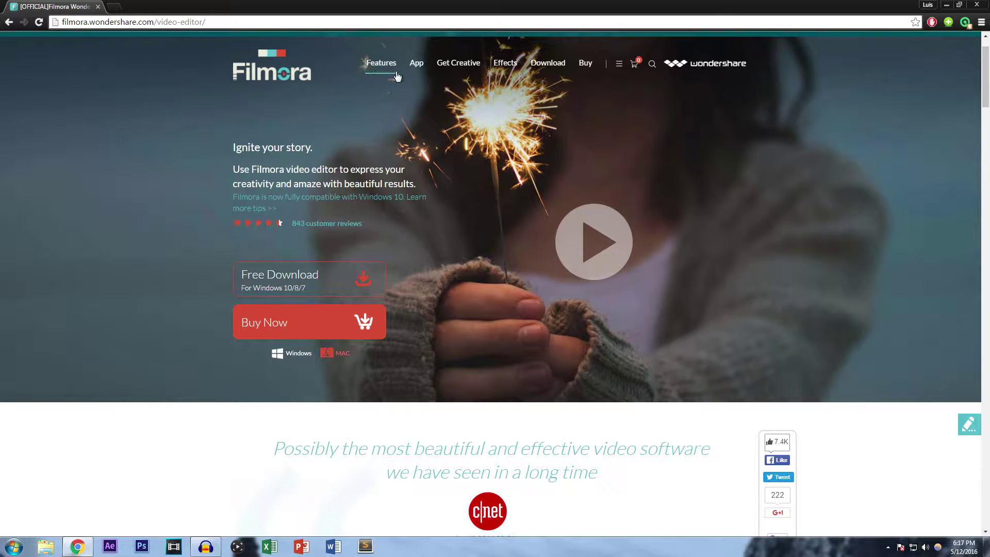
{"action": "left_click", "coordinate": [560, 66]}
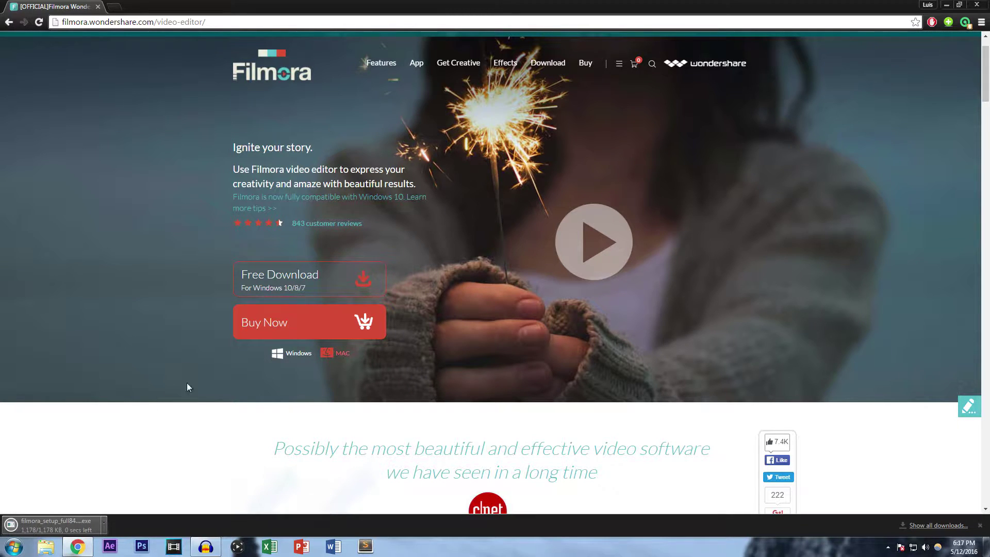
{"action": "left_click", "coordinate": [282, 323]}
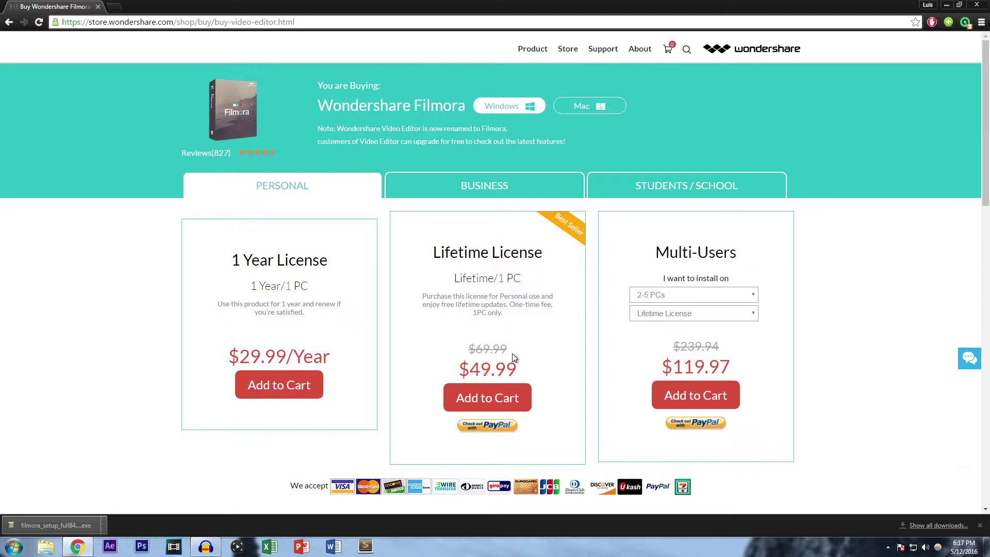
{"action": "left_click", "coordinate": [115, 6]}
{"action": "type", "text": "sony ve"}
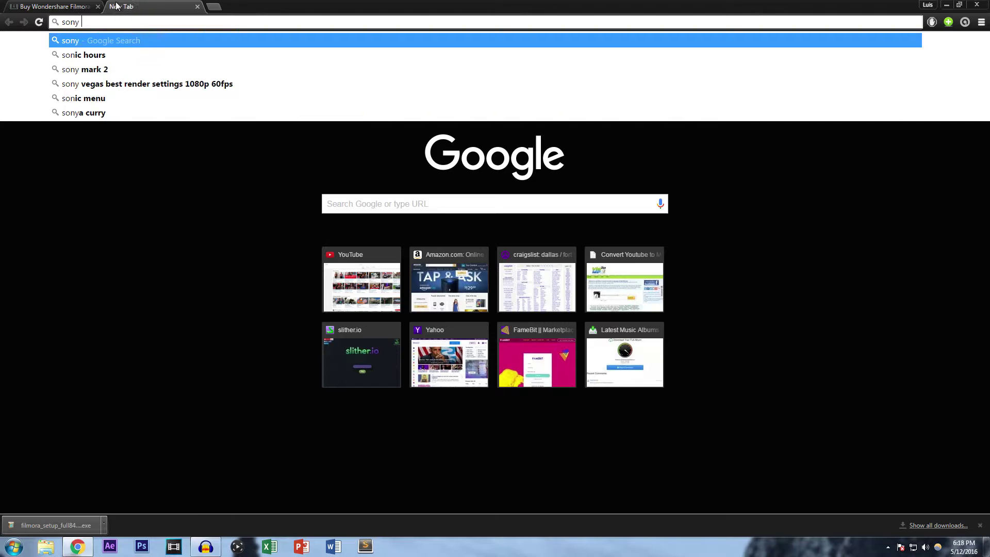
{"action": "type", "text": "gas"}
{"action": "key", "text": "Down"}
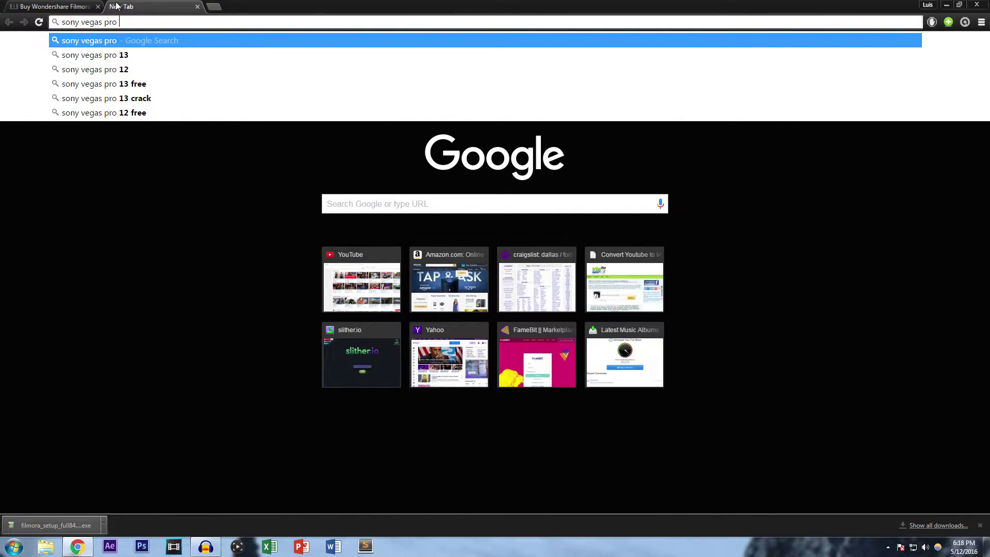
{"action": "type", "text": "13"}
{"action": "key", "text": "Return"}
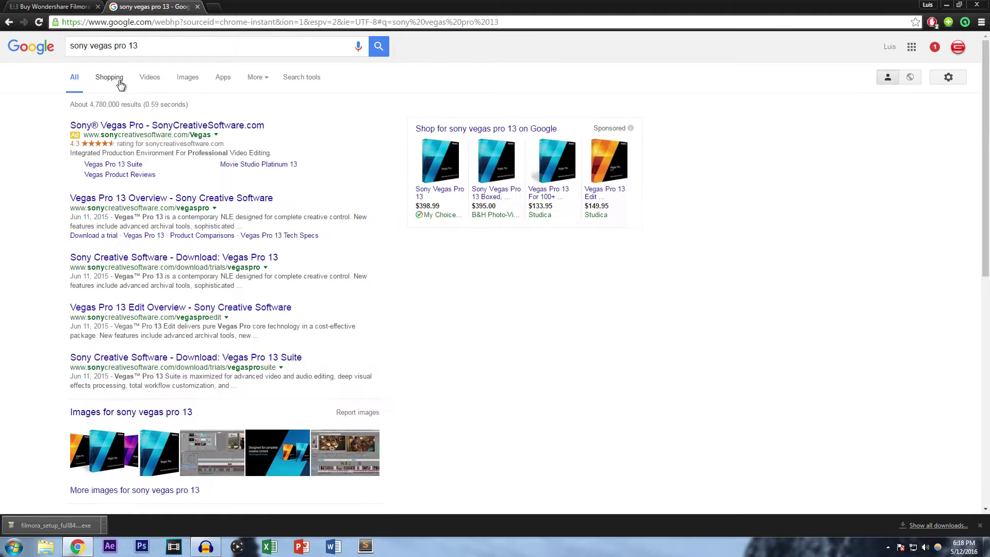
{"action": "left_click", "coordinate": [109, 77]}
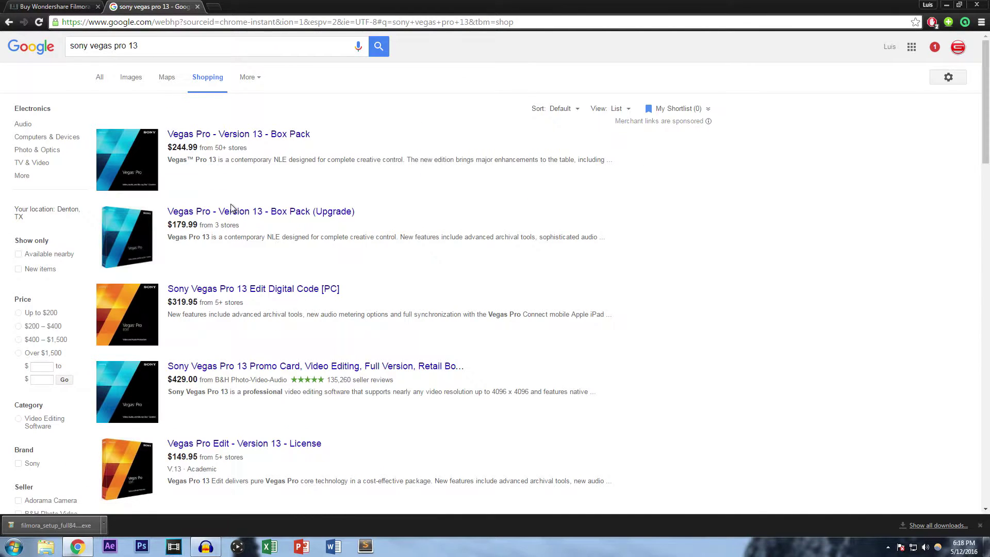
{"action": "scroll", "coordinate": [231, 206], "scroll_direction": "down", "scroll_amount": 3}
{"action": "scroll", "coordinate": [231, 207], "scroll_direction": "down", "scroll_amount": 3}
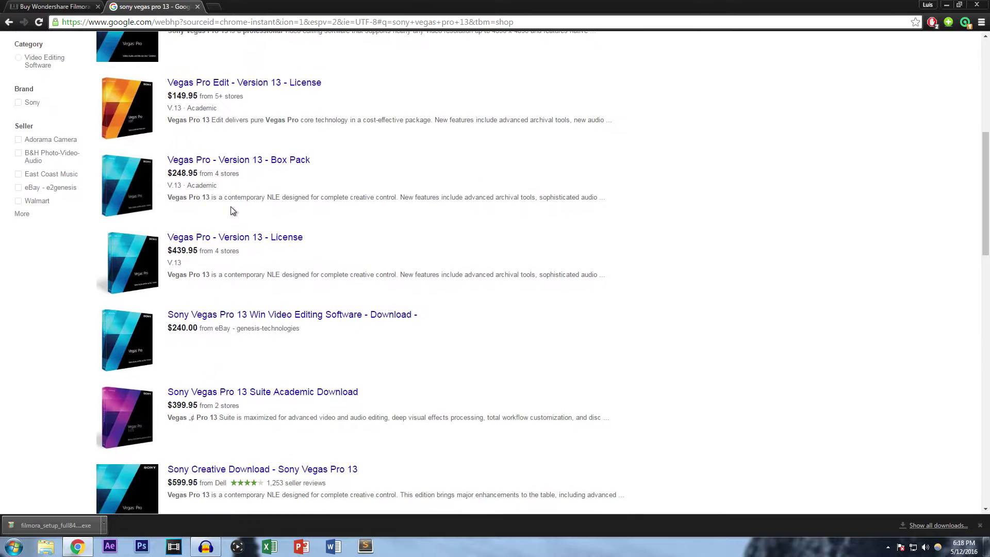
{"action": "scroll", "coordinate": [229, 207], "scroll_direction": "up", "scroll_amount": 5}
{"action": "scroll", "coordinate": [229, 207], "scroll_direction": "up", "scroll_amount": 5}
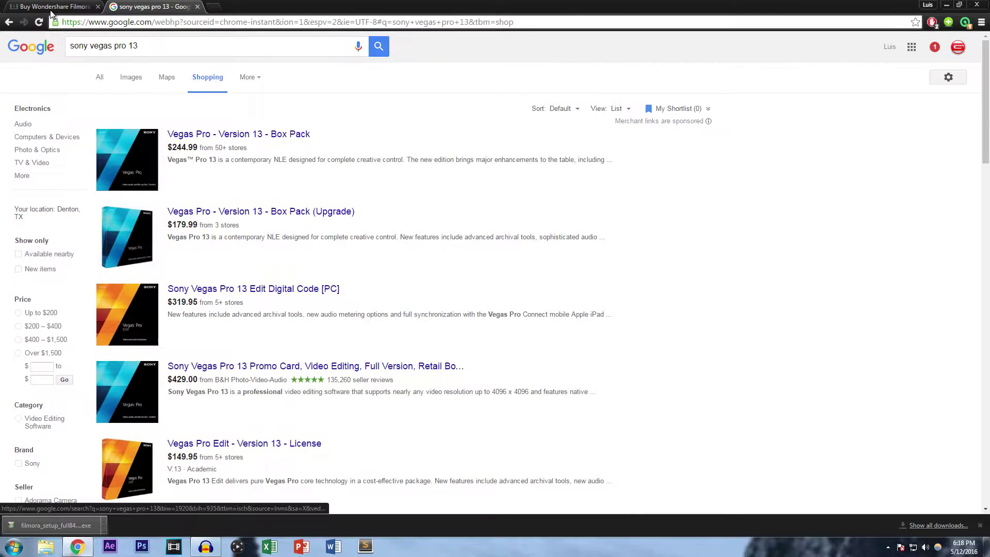
{"action": "left_click", "coordinate": [196, 6]}
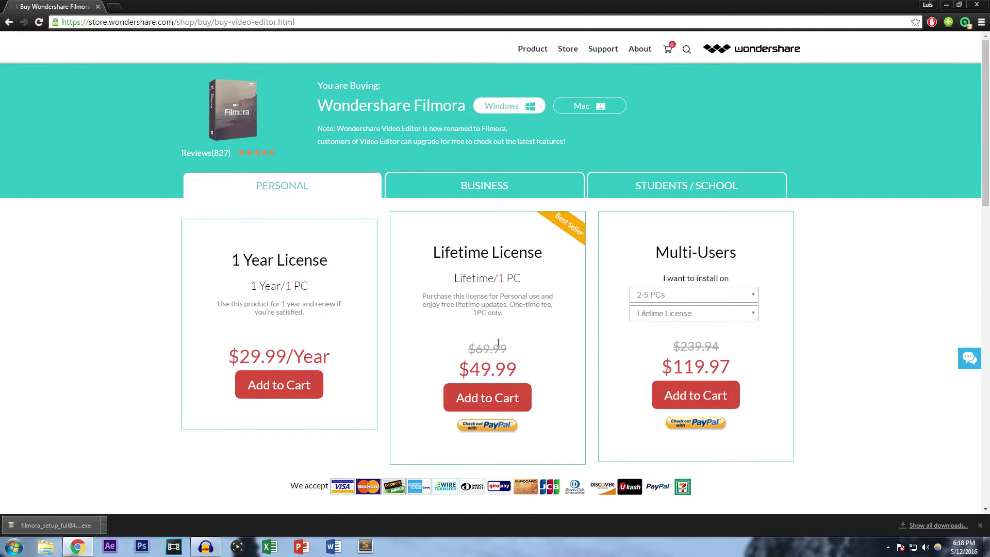
Step: Launch Filmora from the desktop and start a new 16:9 project in Full Feature Mode
{"action": "left_click", "coordinate": [947, 5]}
{"action": "double_click", "coordinate": [225, 77]}
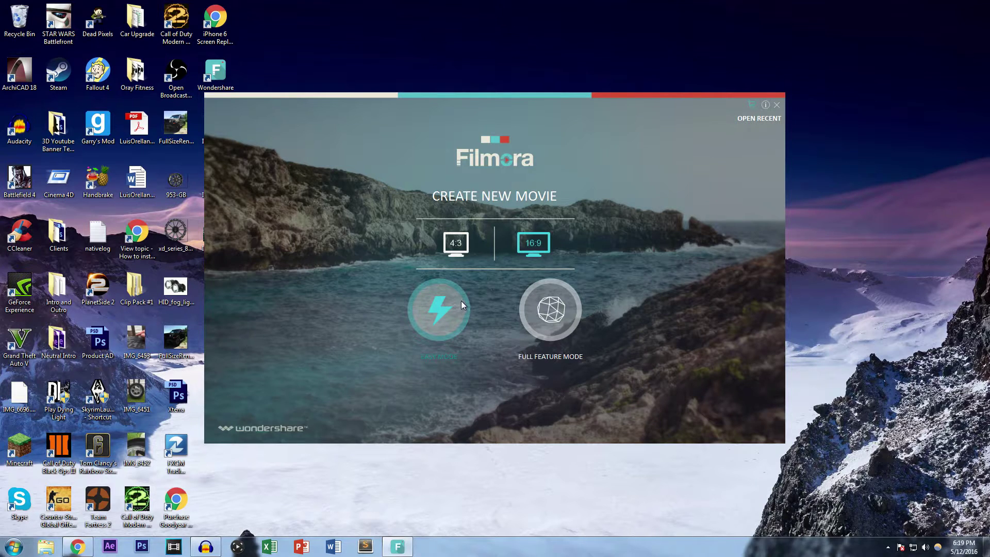
{"action": "left_click", "coordinate": [544, 306]}
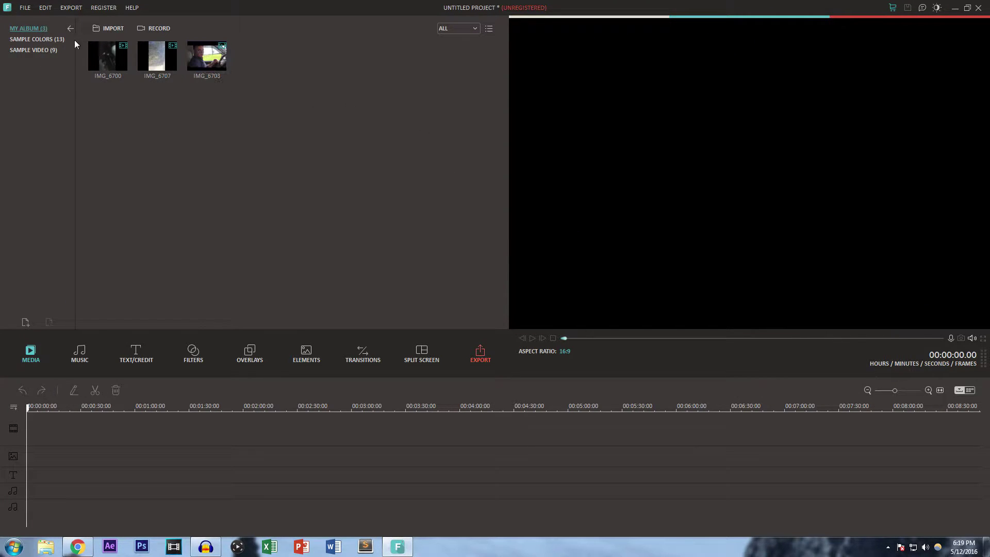
{"action": "left_click", "coordinate": [936, 6]}
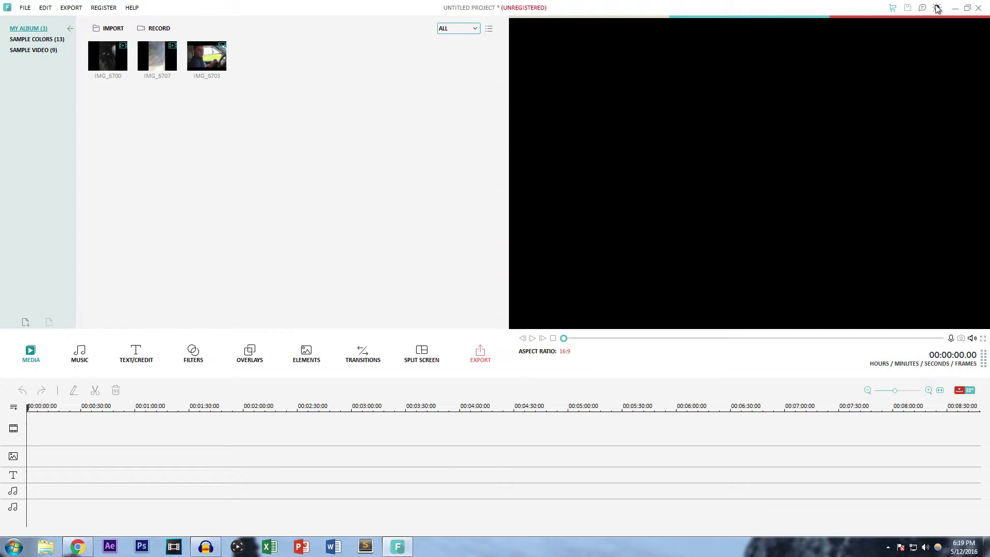
{"action": "left_click", "coordinate": [938, 8]}
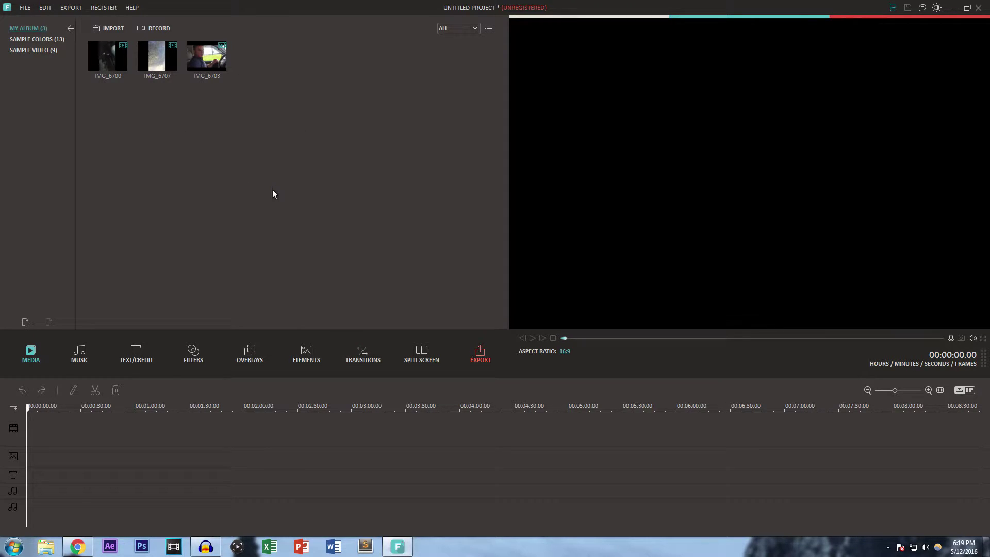
{"action": "left_click", "coordinate": [114, 28]}
{"action": "left_click", "coordinate": [153, 45]}
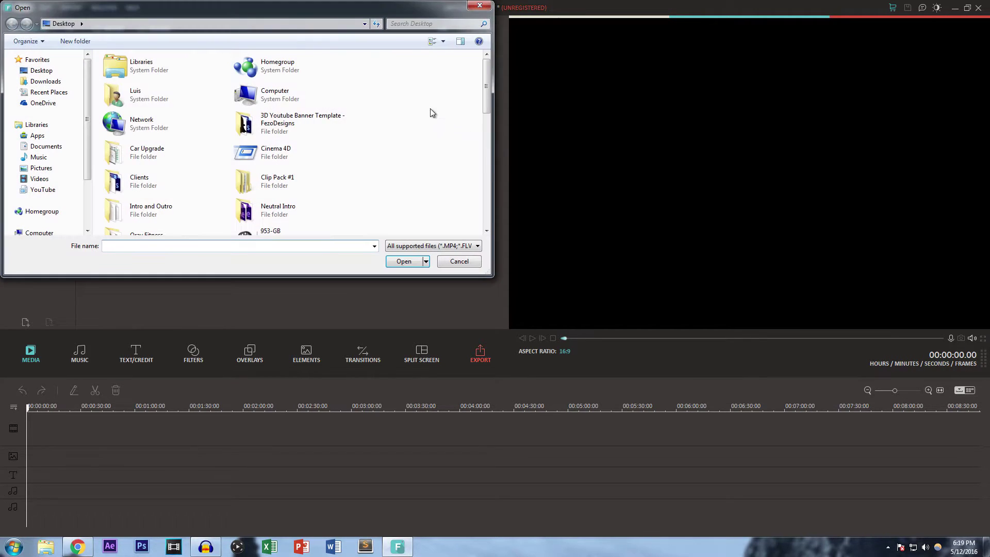
{"action": "left_click", "coordinate": [478, 10]}
{"action": "left_click", "coordinate": [25, 8]}
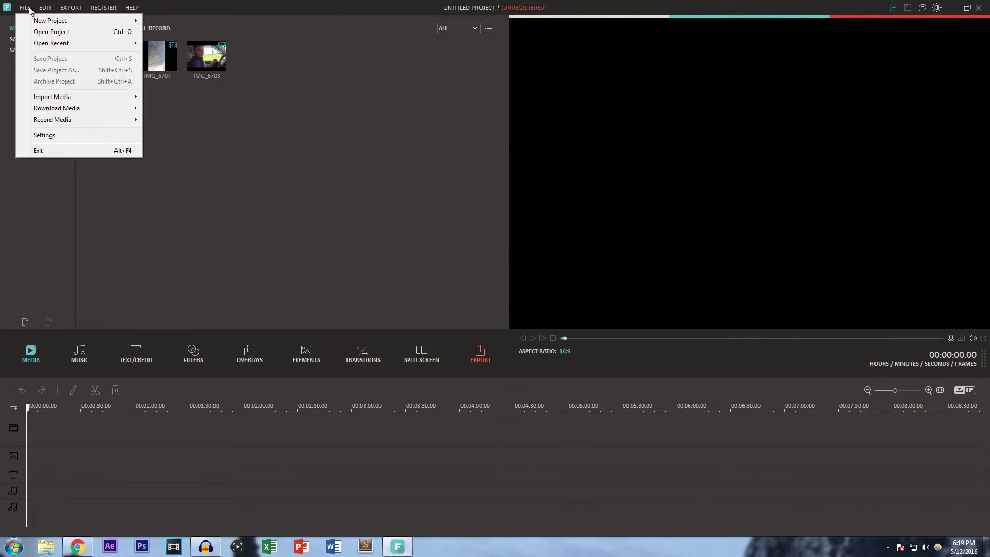
{"action": "key", "text": "Escape"}
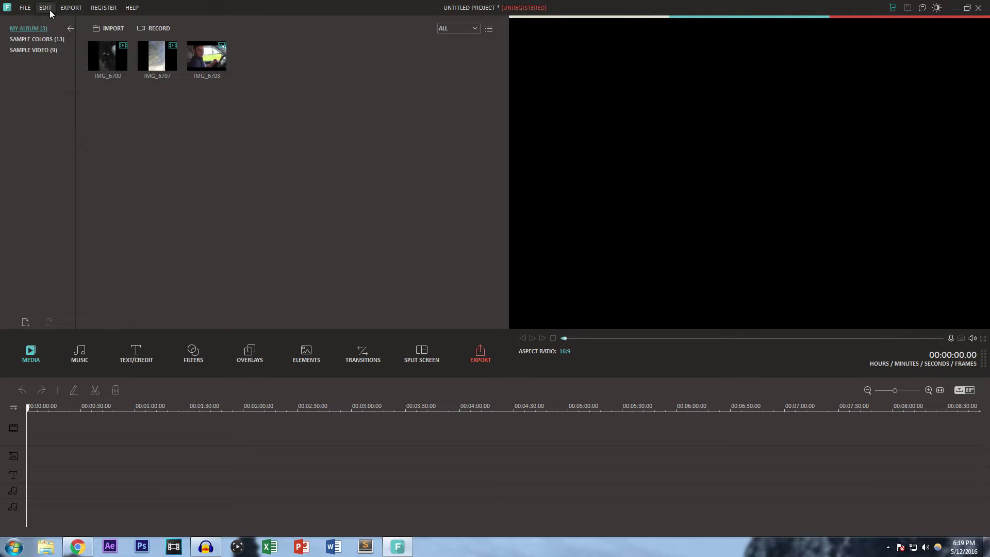
{"action": "left_click", "coordinate": [70, 7]}
{"action": "key", "text": "Escape"}
Step: Place the IMG_6703 clip on the video track and scrub back near its start
{"action": "mouse_move", "coordinate": [207, 60]}
{"action": "left_mouse_down"}
{"action": "mouse_move", "coordinate": [56, 433]}
{"action": "mouse_move", "coordinate": [105, 408]}
{"action": "left_mouse_up"}
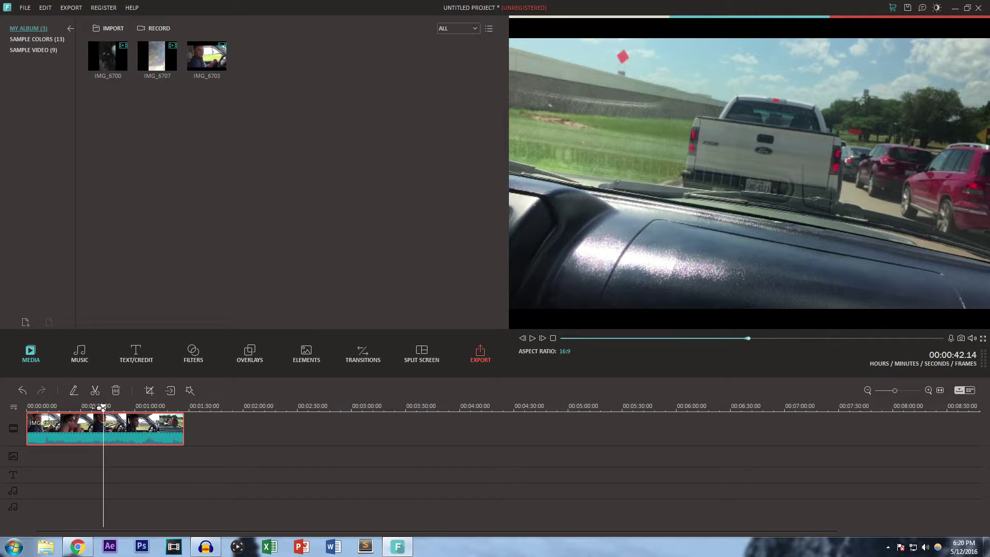
{"action": "left_click_drag", "start_coordinate": [104, 408], "coordinate": [92, 408]}
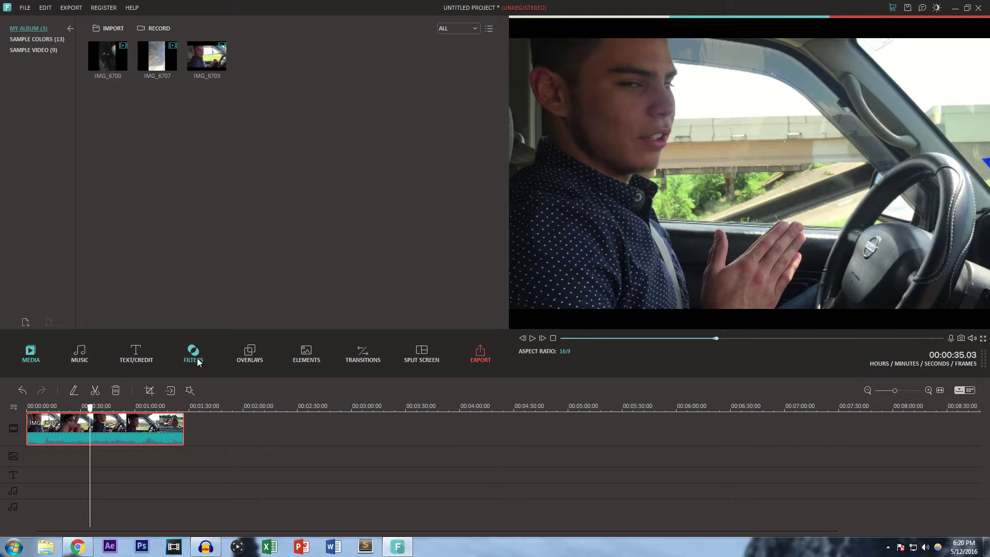
Step: Briefly check the Wondershare products list on the store page, then return to the Filmora editor
{"action": "left_click", "coordinate": [77, 547]}
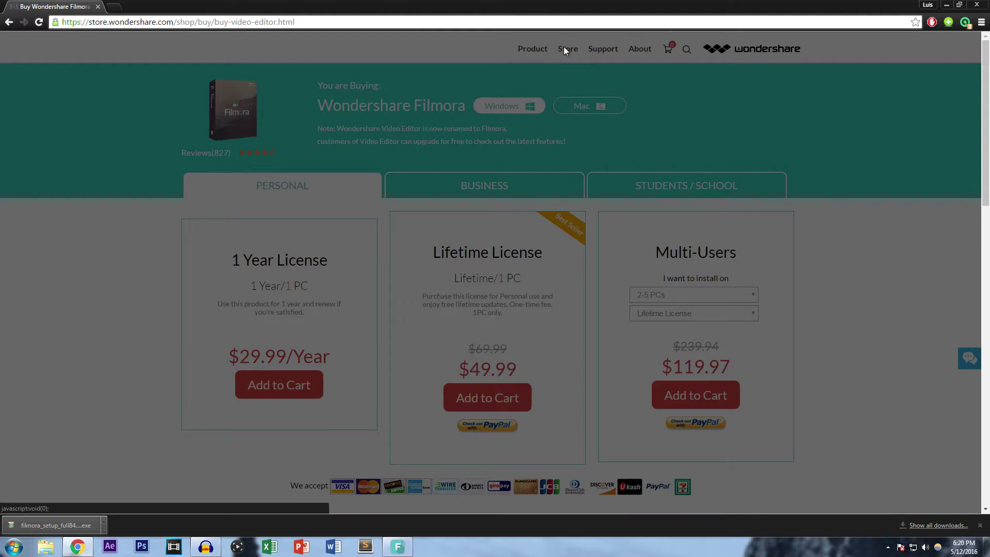
{"action": "left_click", "coordinate": [542, 49]}
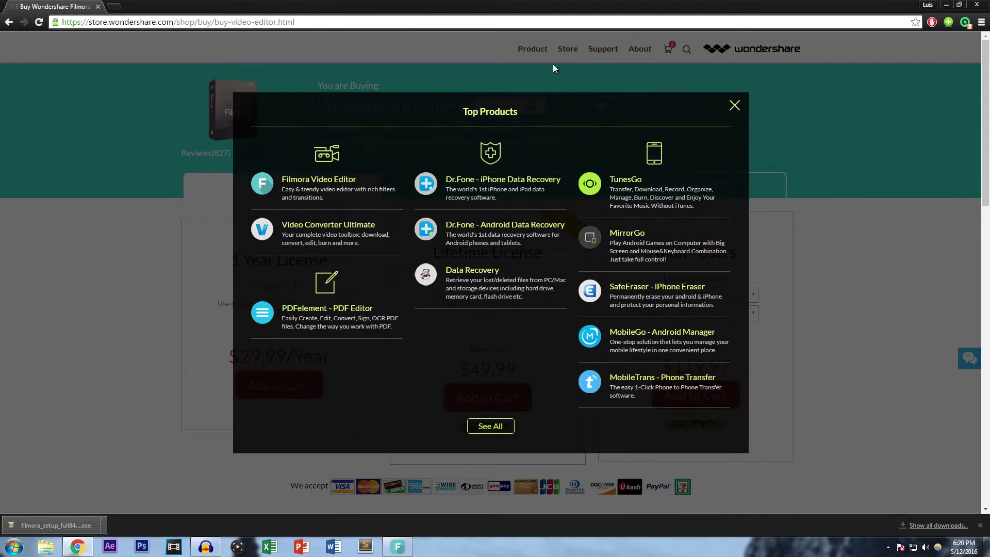
{"action": "left_click", "coordinate": [734, 105]}
{"action": "left_click", "coordinate": [950, 6]}
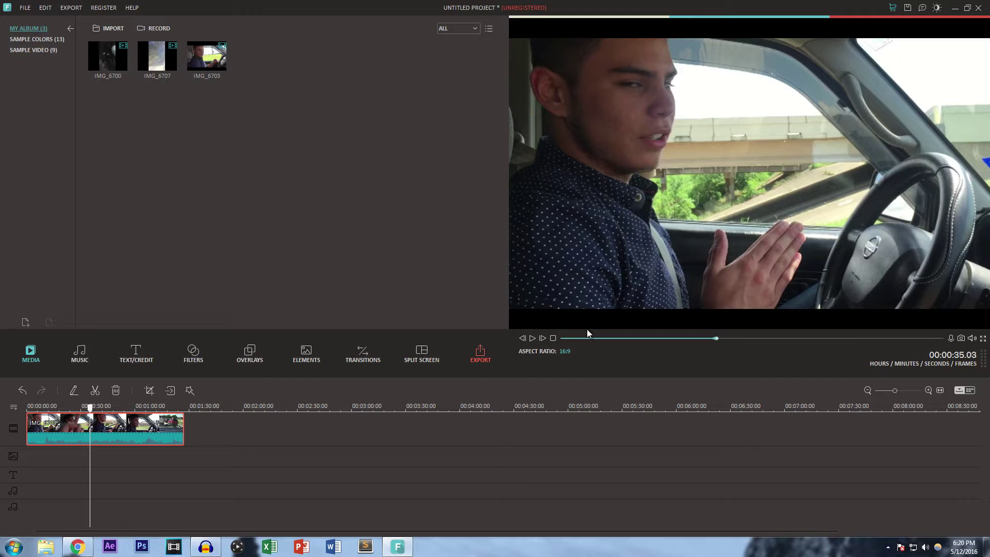
{"action": "left_click", "coordinate": [194, 353]}
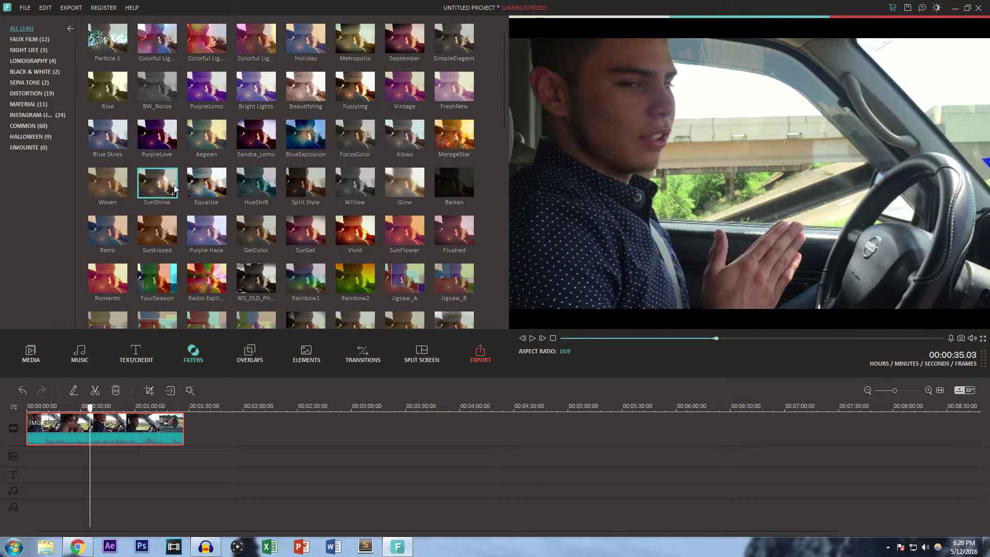
{"action": "scroll", "coordinate": [267, 213], "scroll_direction": "down", "scroll_amount": 5}
{"action": "scroll", "coordinate": [271, 224], "scroll_direction": "down", "scroll_amount": 5}
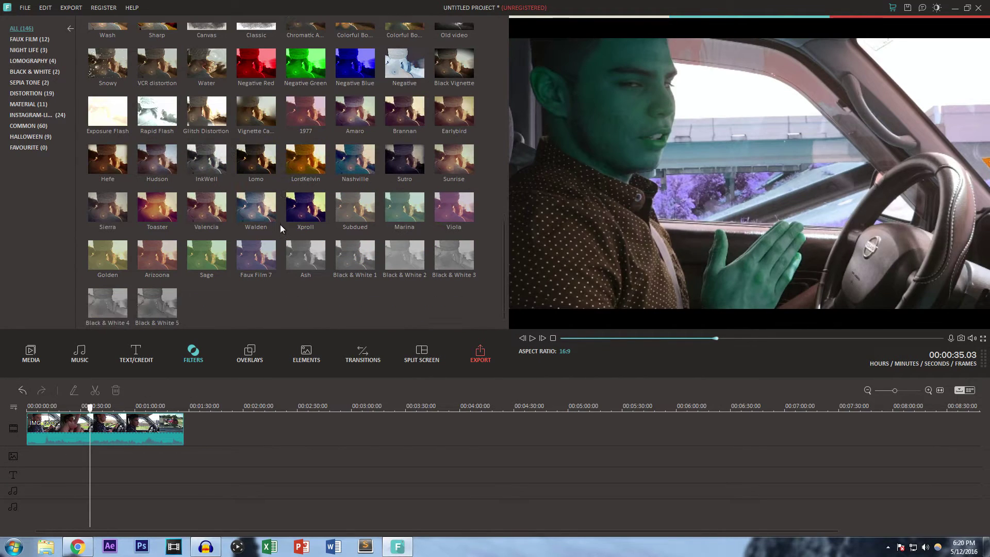
{"action": "double_click", "coordinate": [255, 160]}
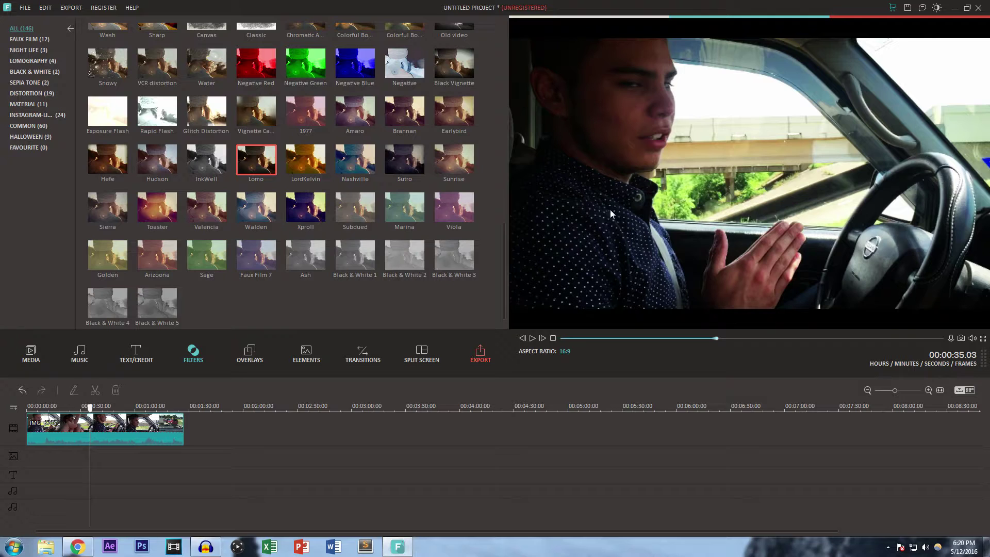
{"action": "double_click", "coordinate": [455, 160]}
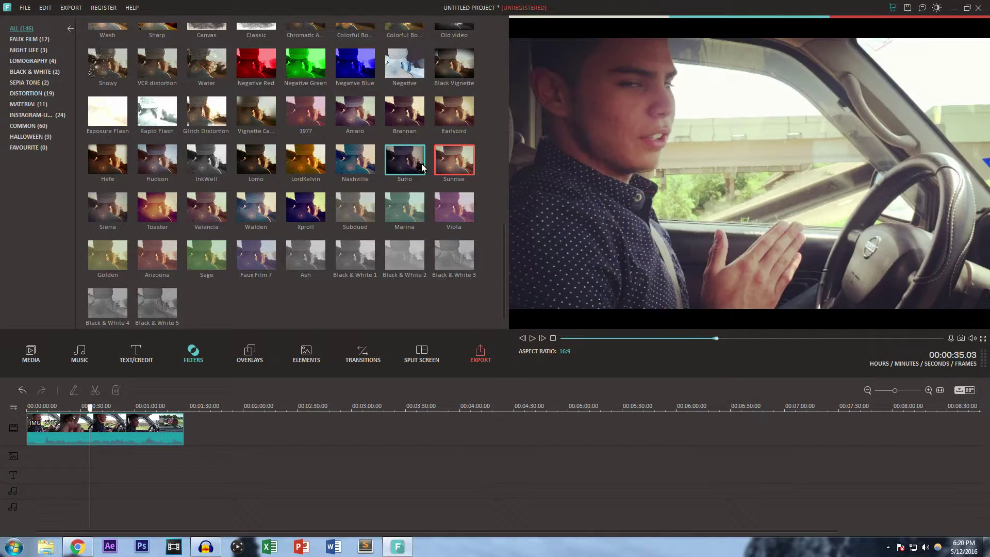
{"action": "double_click", "coordinate": [411, 165]}
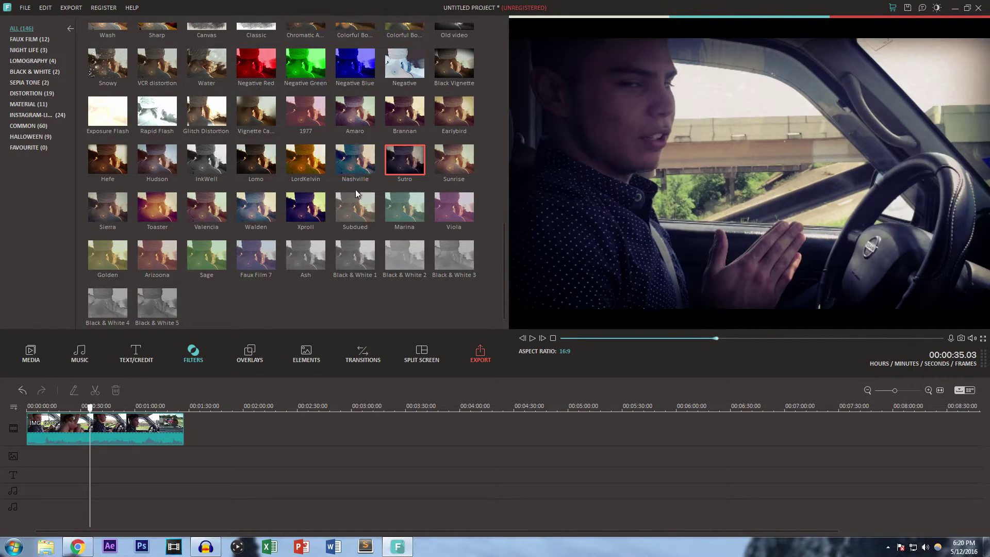
{"action": "double_click", "coordinate": [306, 209]}
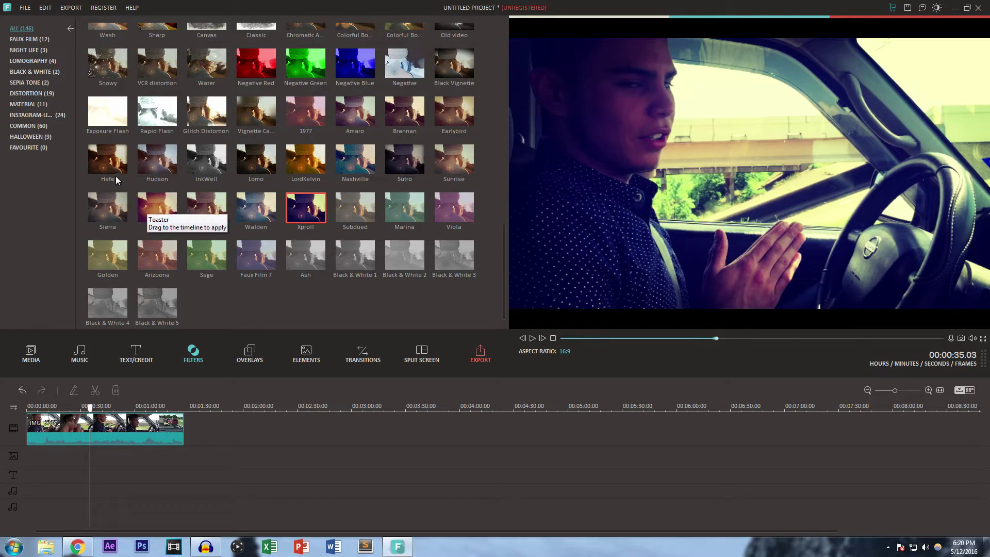
{"action": "double_click", "coordinate": [112, 167]}
{"action": "double_click", "coordinate": [108, 207]}
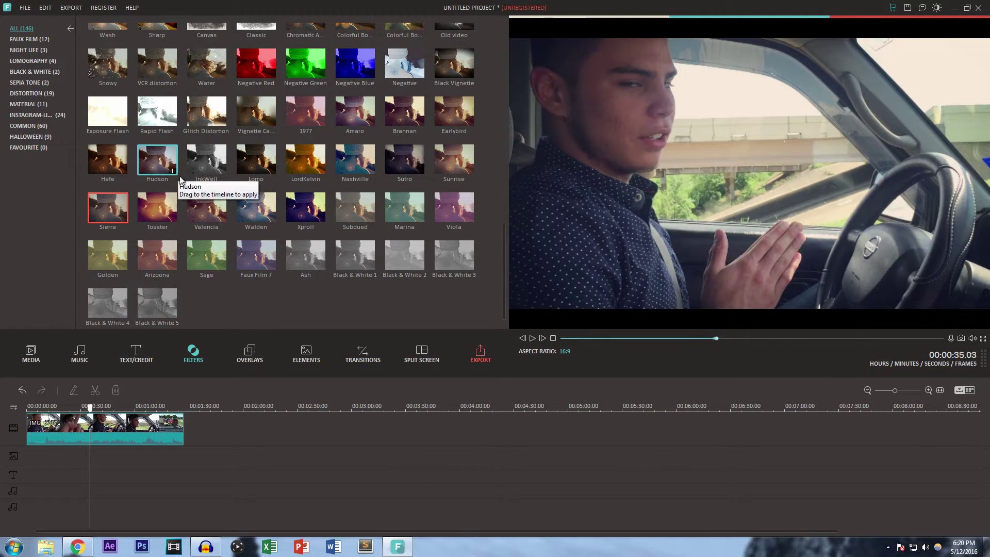
{"action": "double_click", "coordinate": [255, 209]}
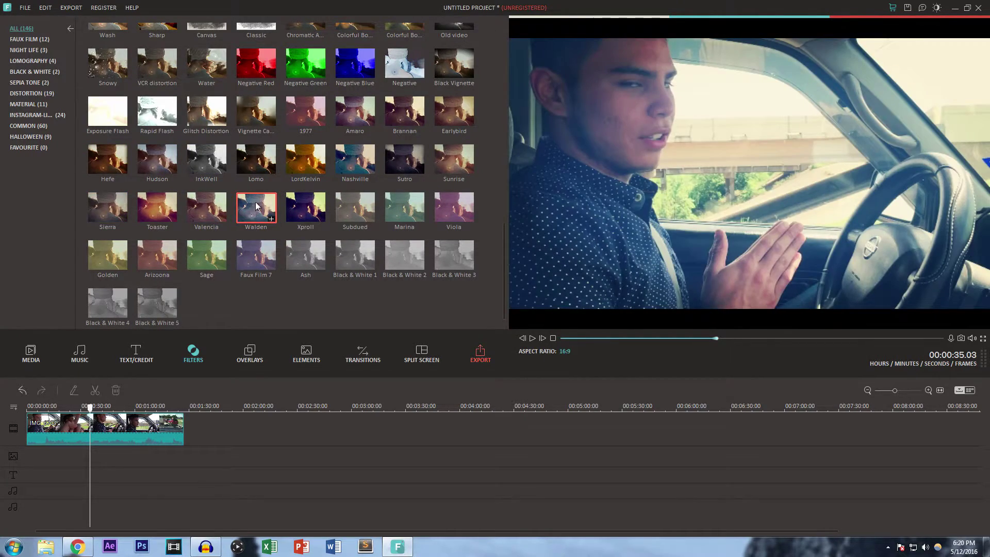
{"action": "double_click", "coordinate": [255, 161]}
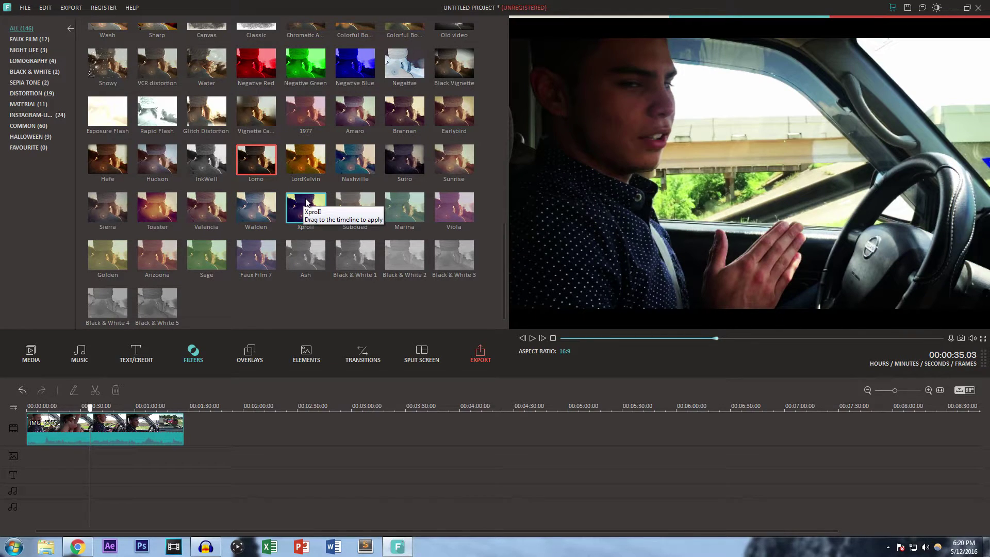
{"action": "mouse_move", "coordinate": [306, 207]}
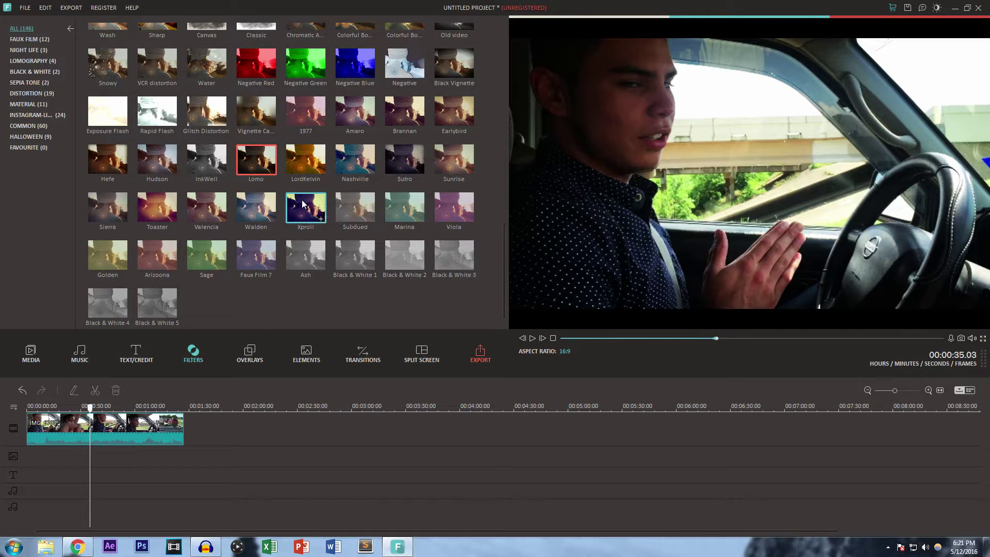
{"action": "double_click", "coordinate": [304, 207]}
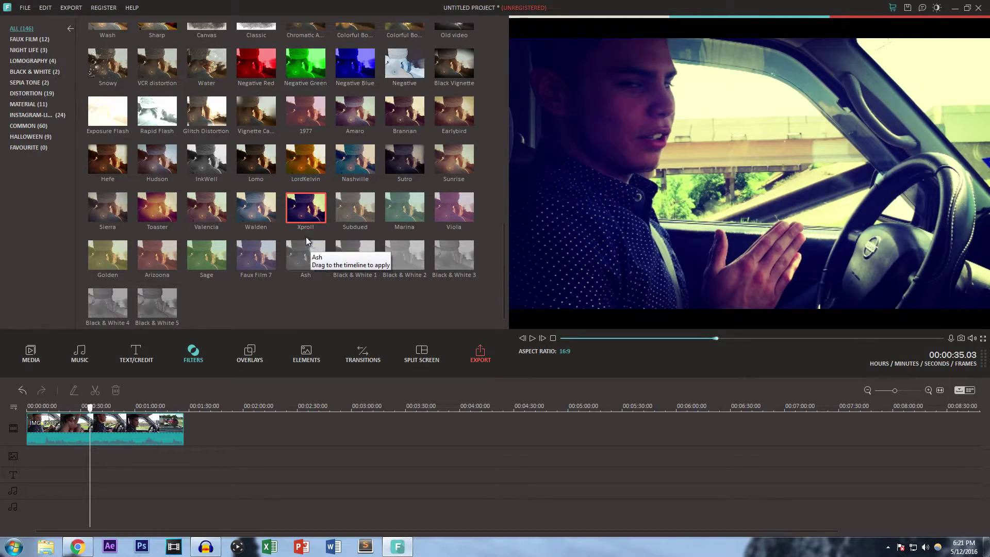
{"action": "double_click", "coordinate": [255, 207]}
{"action": "double_click", "coordinate": [255, 160]}
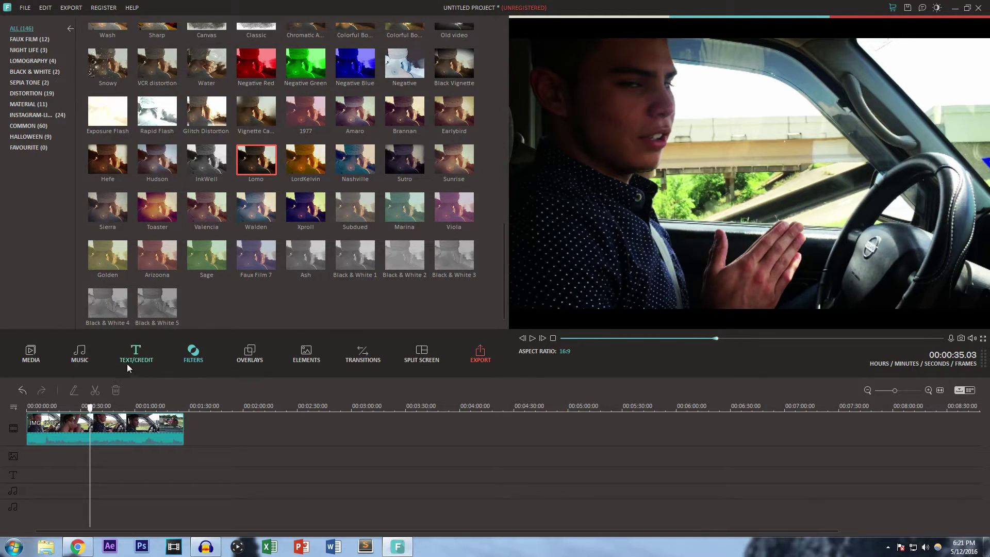
Step: Browse the Overlays, Elements and Filters libraries, ending on the Text/Credit title gallery
{"action": "left_click", "coordinate": [250, 354]}
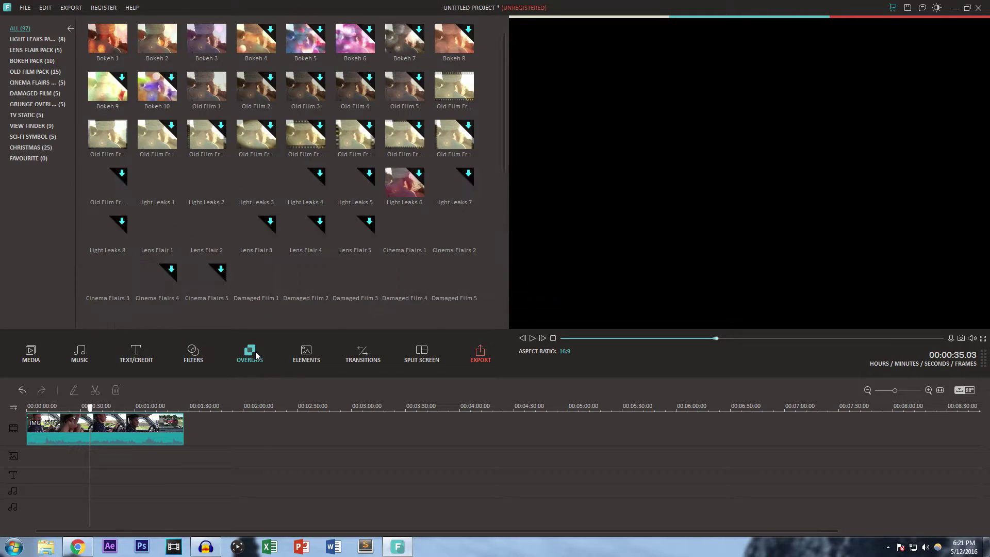
{"action": "left_click", "coordinate": [305, 353]}
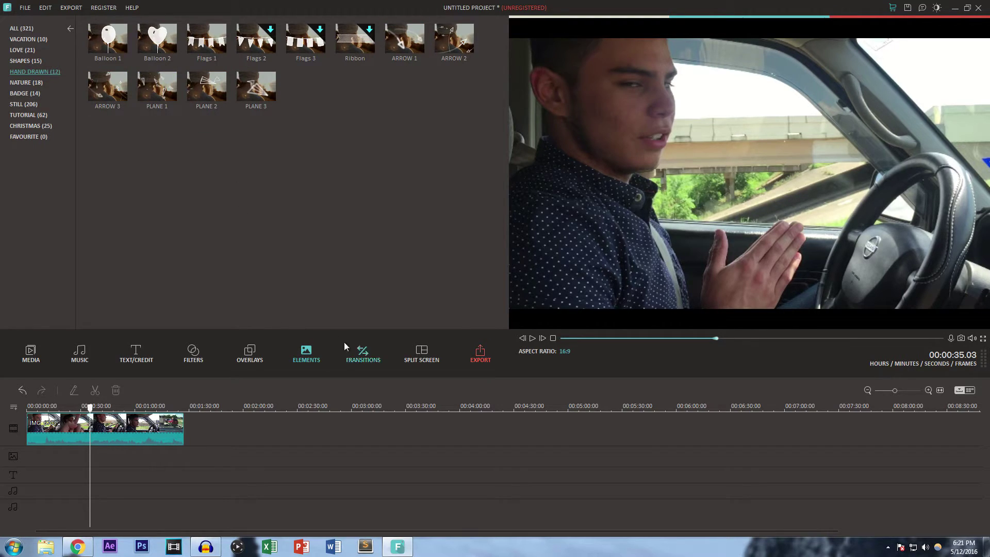
{"action": "left_click", "coordinate": [193, 355]}
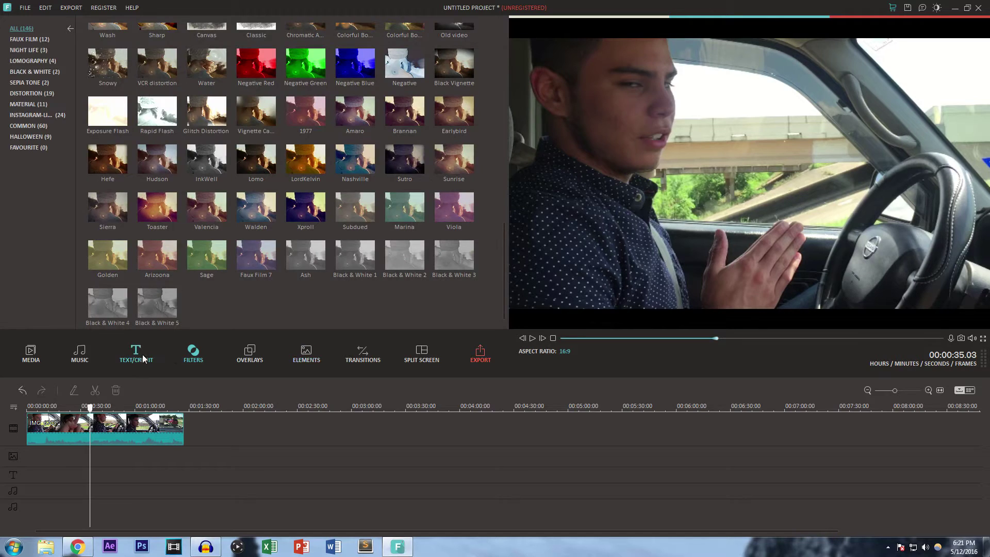
{"action": "left_click", "coordinate": [138, 354]}
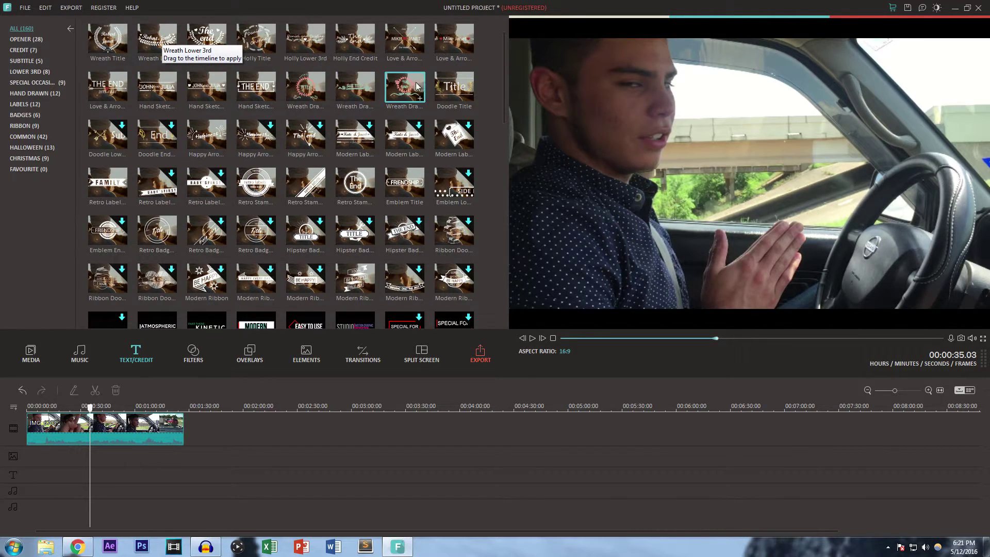
Step: Preview the Wreath title, then place the Water Color title on the text track
{"action": "left_click", "coordinate": [306, 85]}
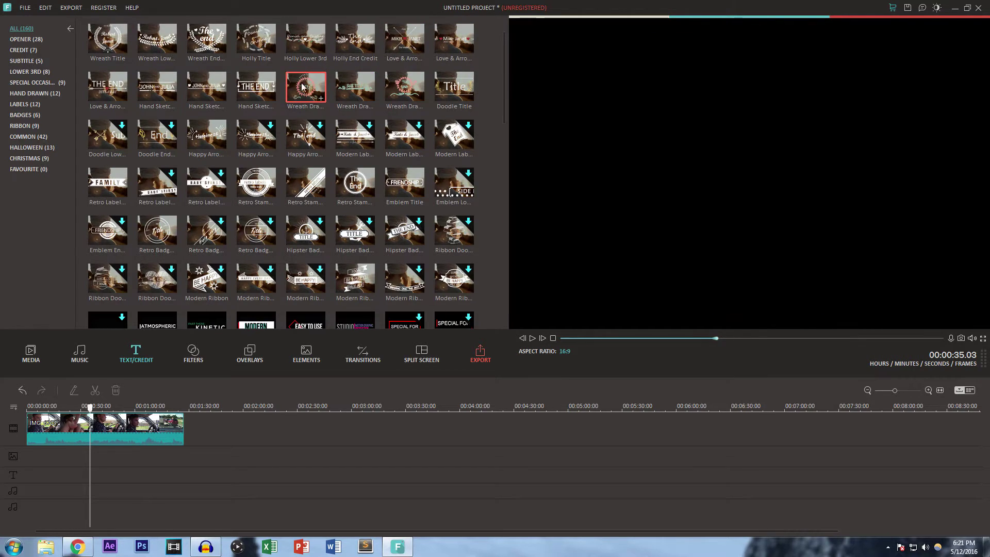
{"action": "scroll", "coordinate": [306, 85], "scroll_direction": "down", "scroll_amount": 1}
{"action": "scroll", "coordinate": [323, 151], "scroll_direction": "down", "scroll_amount": 5}
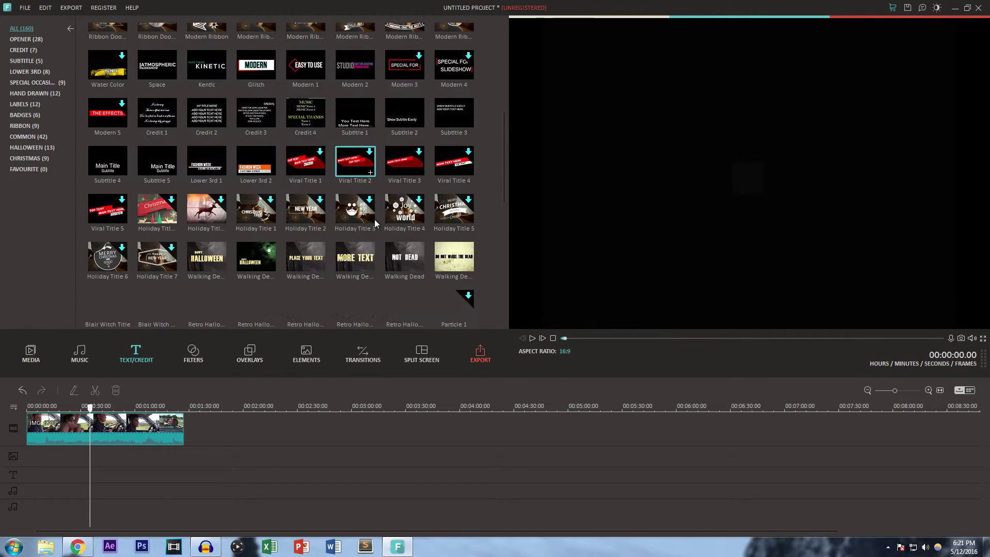
{"action": "scroll", "coordinate": [294, 217], "scroll_direction": "up", "scroll_amount": 3}
{"action": "scroll", "coordinate": [275, 233], "scroll_direction": "down", "scroll_amount": 2}
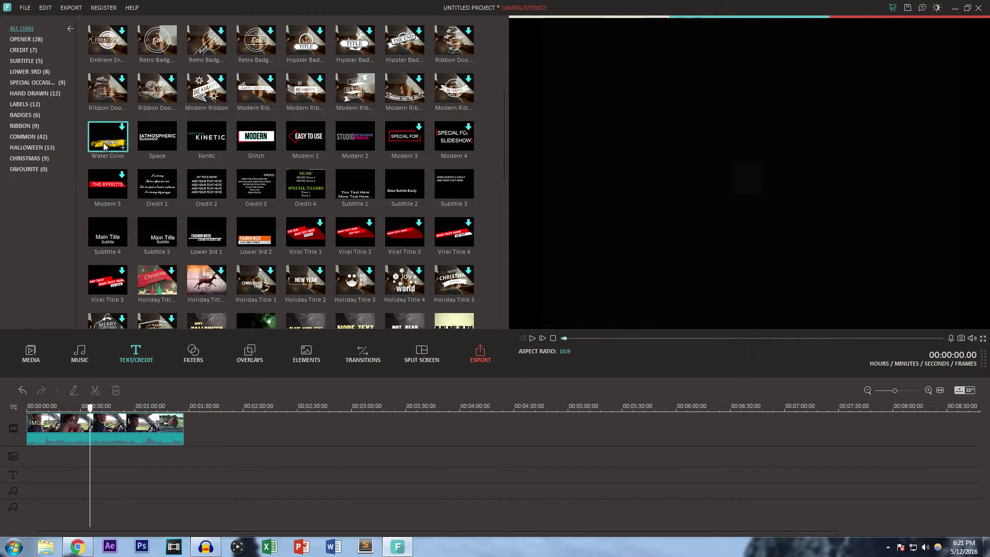
{"action": "left_click_drag", "start_coordinate": [108, 139], "coordinate": [88, 465]}
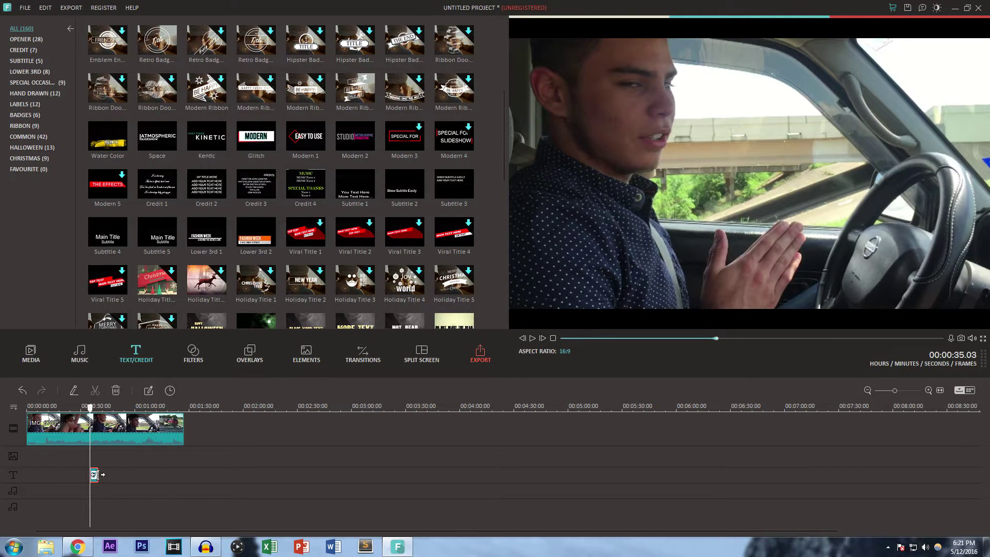
Step: Adjust the title clip's position and length at the project start and scrub to see it over the clip
{"action": "left_click_drag", "start_coordinate": [96, 475], "coordinate": [172, 475]}
{"action": "left_click_drag", "start_coordinate": [99, 475], "coordinate": [66, 475]}
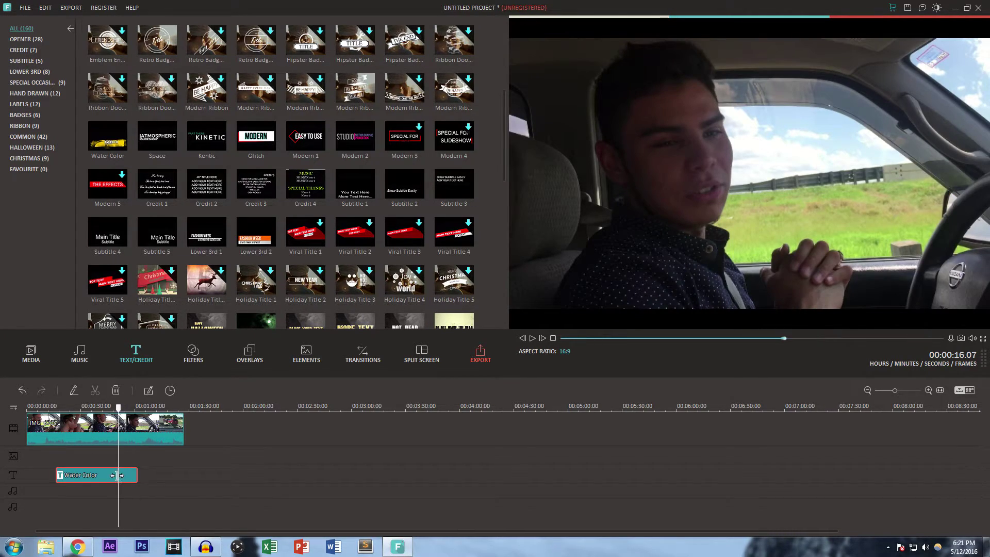
{"action": "left_click_drag", "start_coordinate": [138, 475], "coordinate": [115, 474]}
{"action": "left_click", "coordinate": [115, 425]}
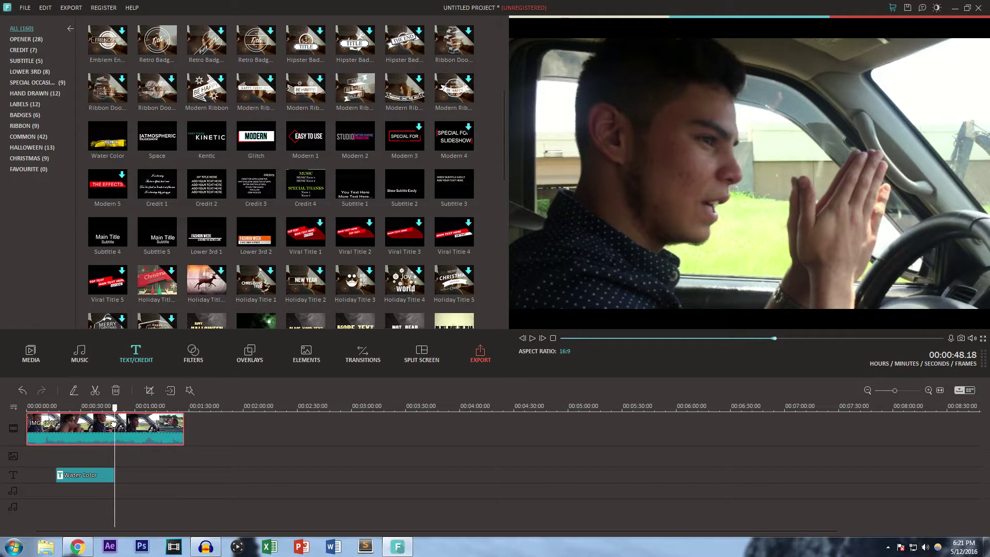
{"action": "left_click", "coordinate": [29, 406]}
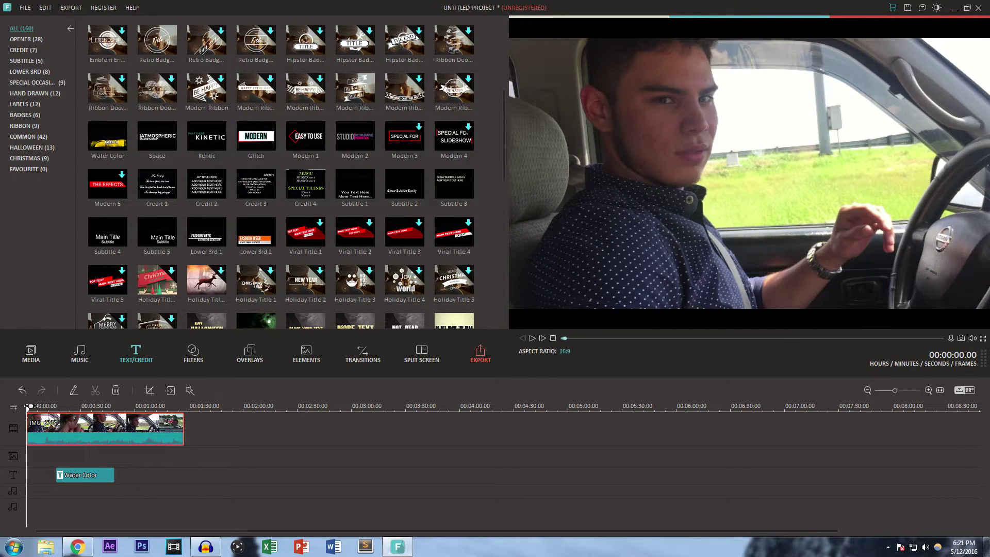
{"action": "mouse_move", "coordinate": [28, 405]}
{"action": "left_mouse_down"}
{"action": "mouse_move", "coordinate": [80, 406]}
{"action": "mouse_move", "coordinate": [58, 406]}
{"action": "left_mouse_up"}
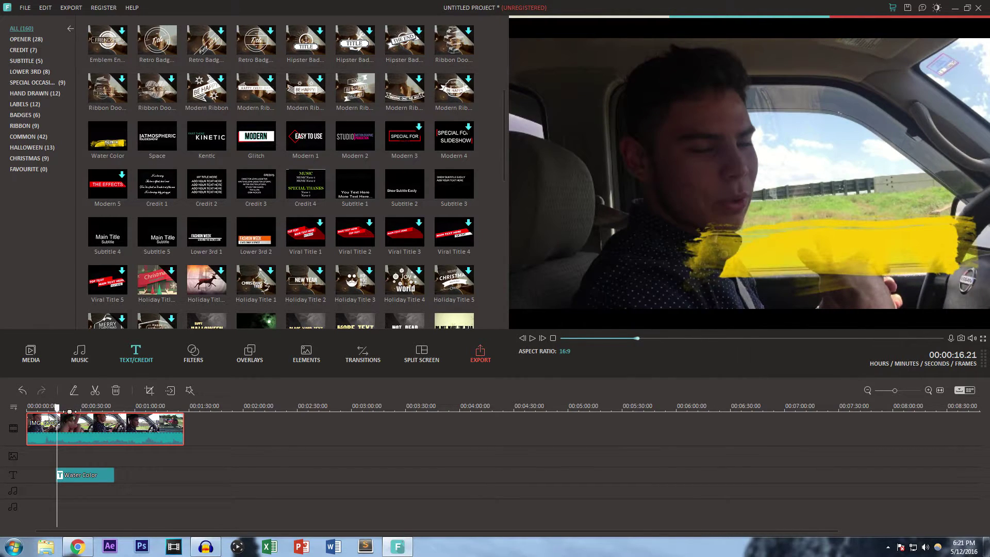
Step: Play the preview of the FASHION title over the first clip, checking the volume control
{"action": "left_click", "coordinate": [532, 338]}
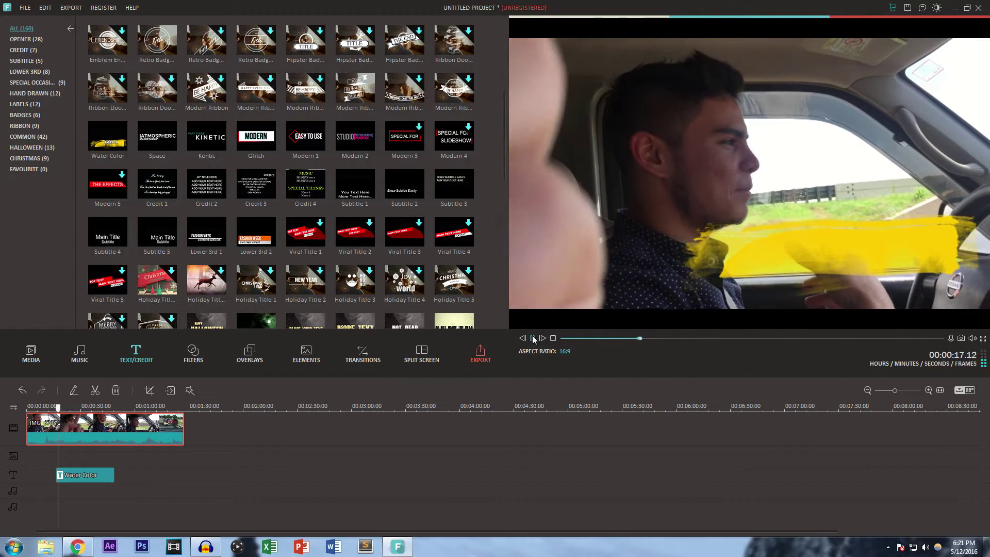
{"action": "left_click", "coordinate": [533, 339]}
{"action": "left_click", "coordinate": [973, 339]}
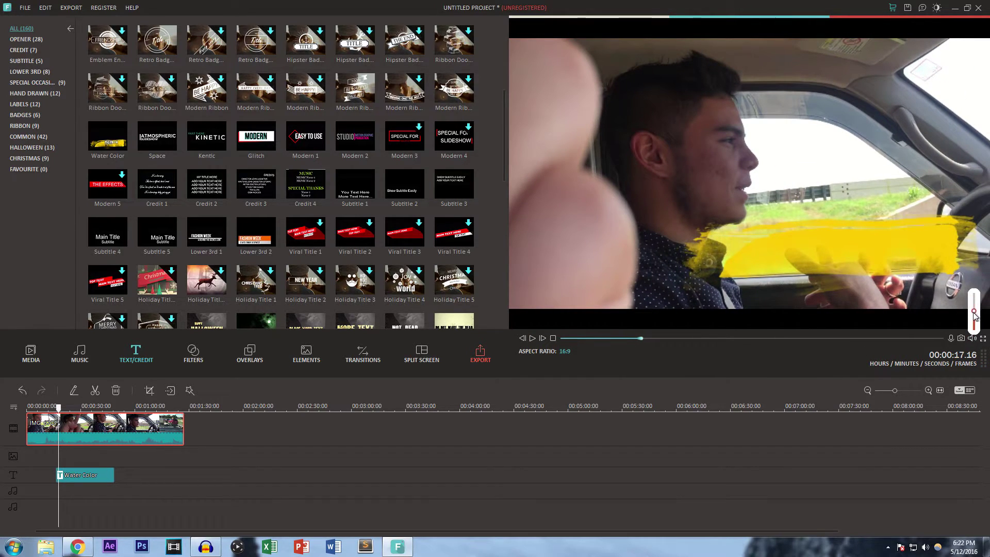
{"action": "left_click", "coordinate": [532, 339]}
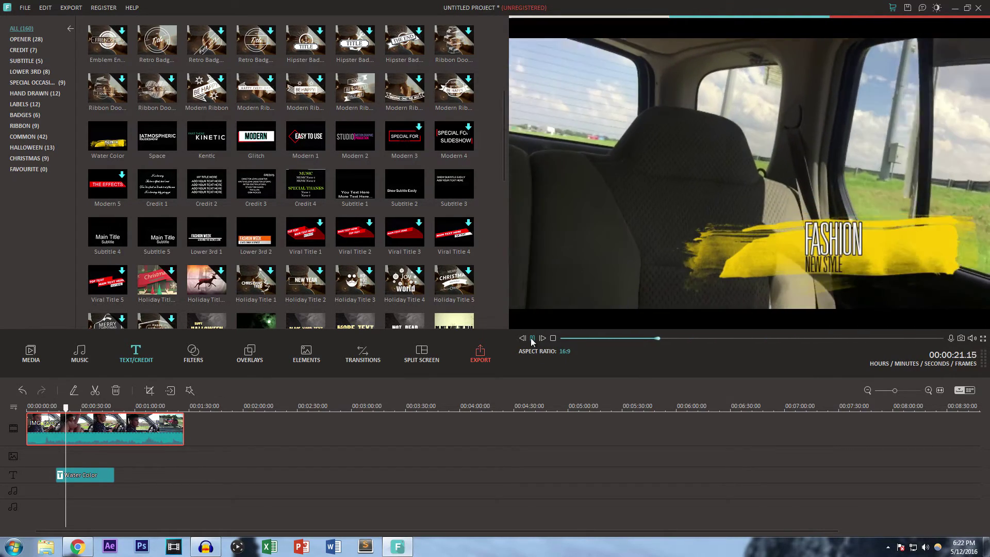
{"action": "left_click", "coordinate": [533, 340]}
Step: Review and confirm the Water Color title's text settings, then return to the media album
{"action": "double_click", "coordinate": [92, 473]}
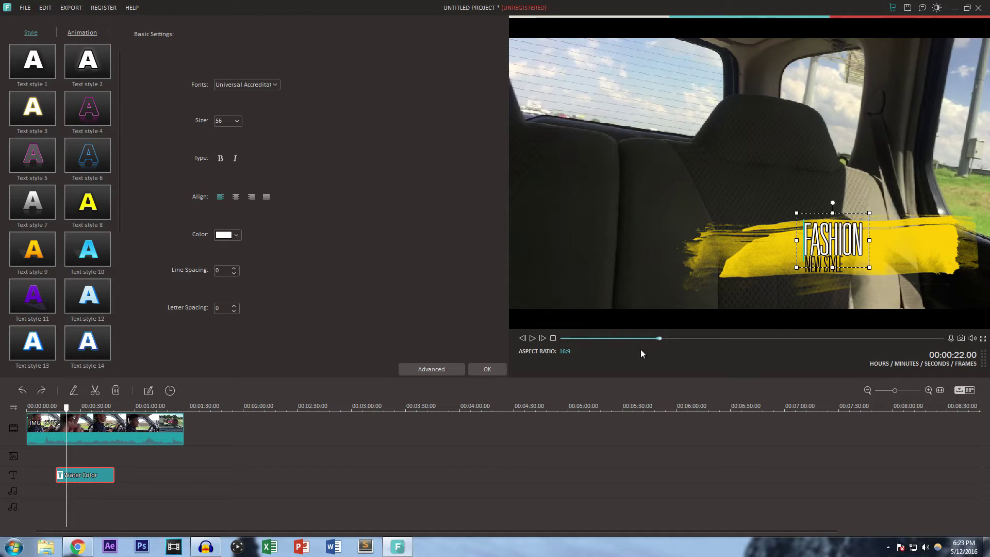
{"action": "left_click", "coordinate": [478, 371]}
{"action": "left_click", "coordinate": [479, 22]}
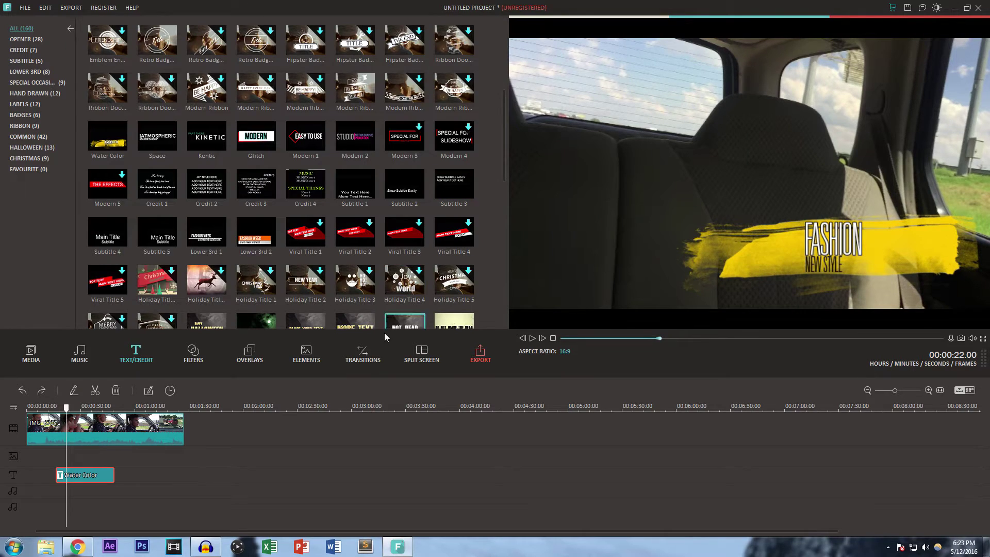
{"action": "left_click", "coordinate": [30, 353]}
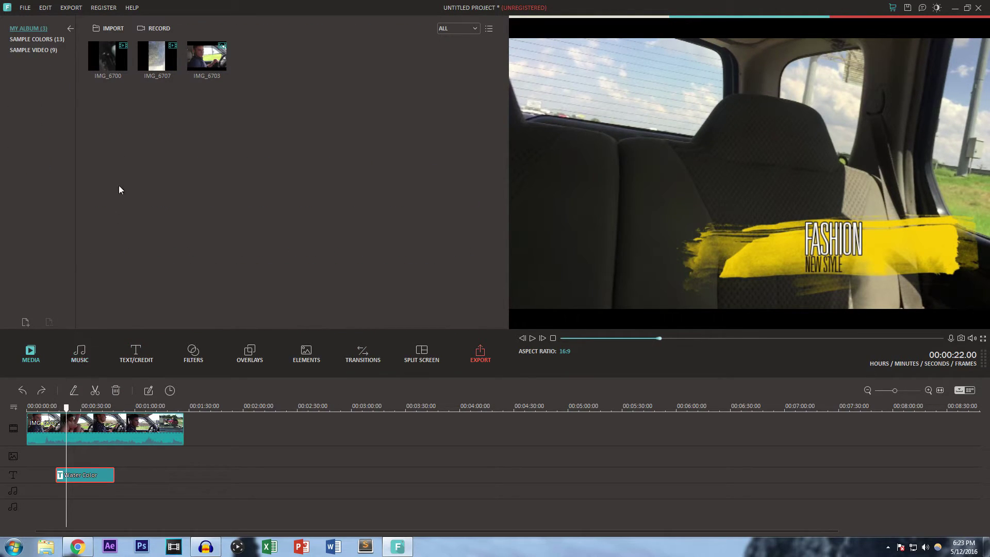
Step: Preview IMG_6707 and place it on the video track right after the first clip
{"action": "double_click", "coordinate": [172, 64]}
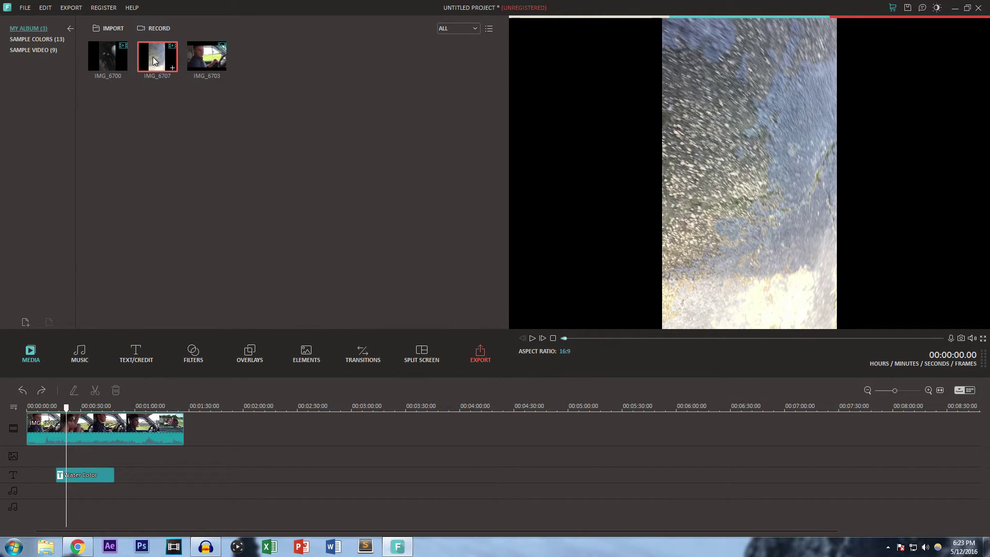
{"action": "mouse_move", "coordinate": [192, 135]}
{"action": "left_mouse_down"}
{"action": "mouse_move", "coordinate": [211, 426]}
{"action": "mouse_move", "coordinate": [237, 408]}
{"action": "left_mouse_up"}
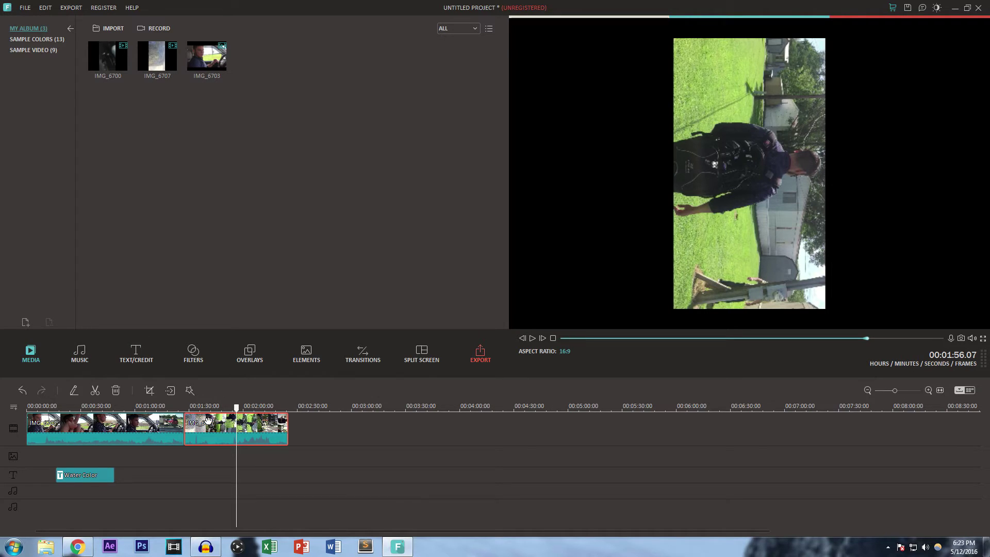
Step: In the second clip's edit options, try rotate and vertical flip, then leave it mirrored horizontally
{"action": "left_click", "coordinate": [74, 391]}
{"action": "left_click", "coordinate": [163, 74]}
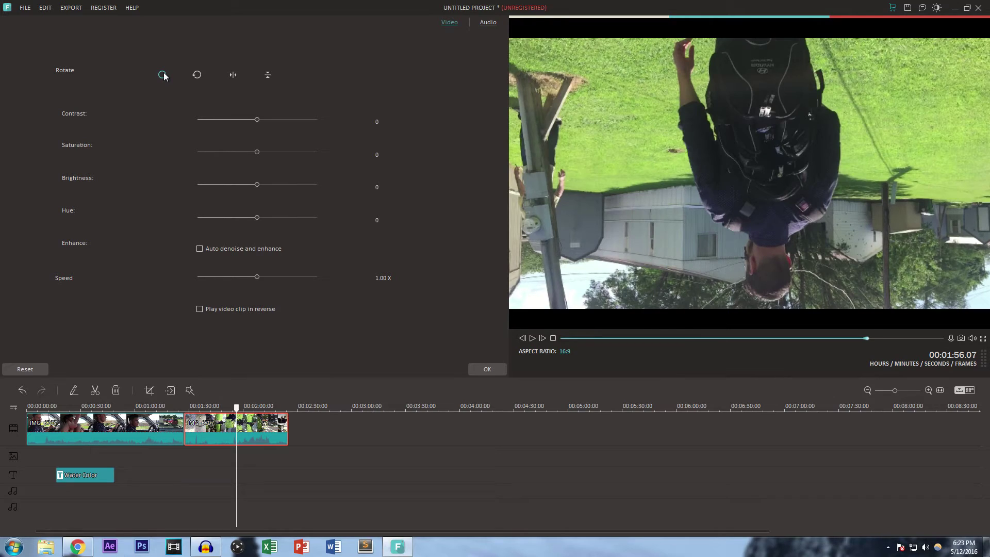
{"action": "left_click", "coordinate": [163, 75]}
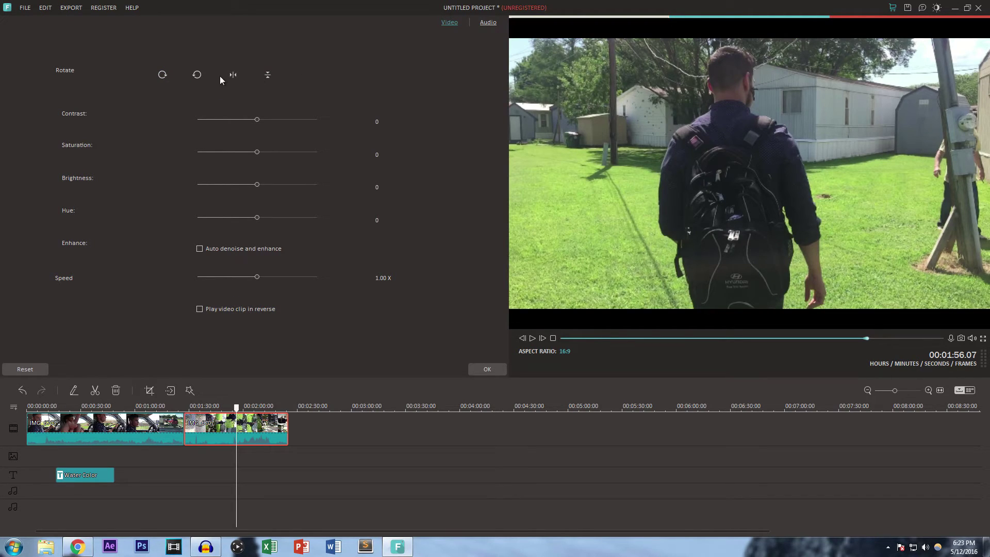
{"action": "left_click", "coordinate": [269, 75]}
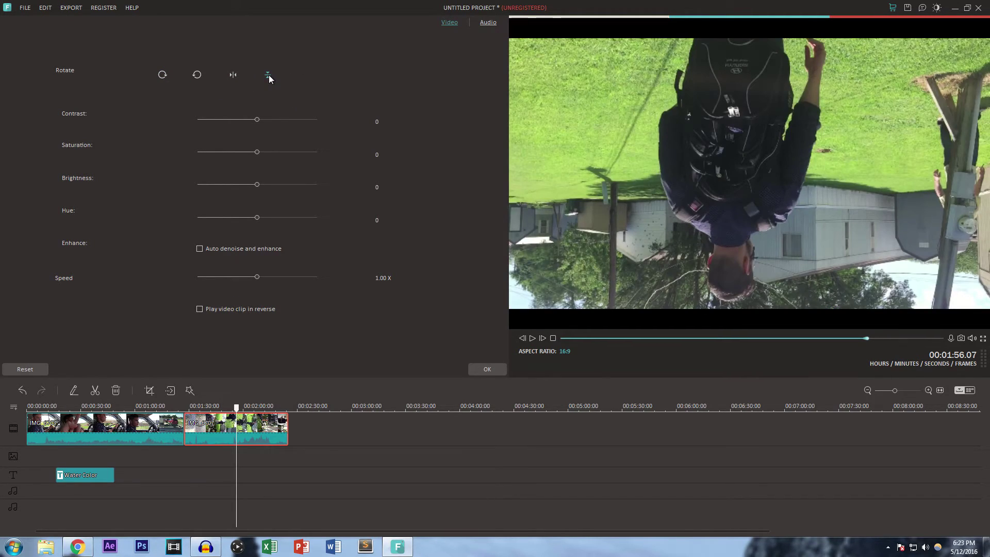
{"action": "left_click", "coordinate": [233, 75]}
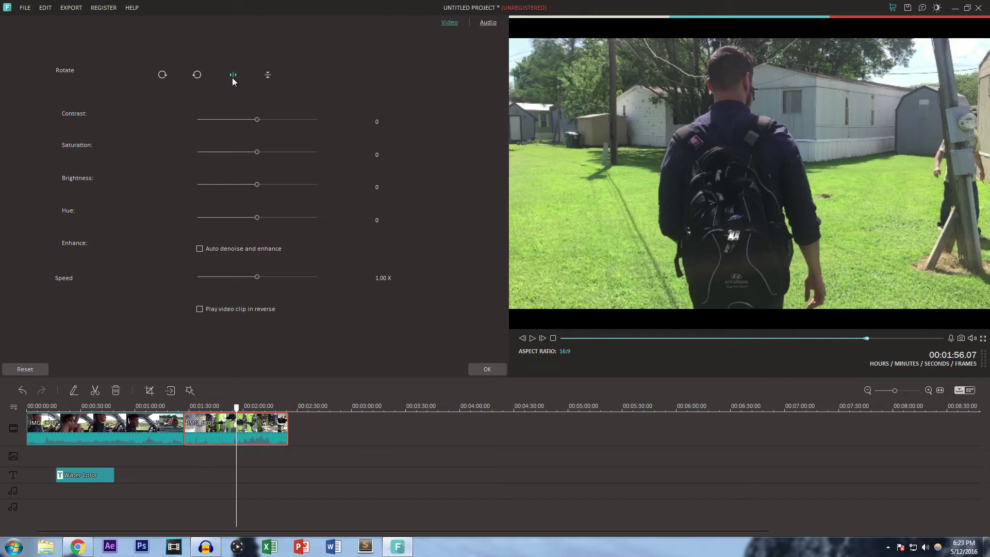
{"action": "left_click", "coordinate": [233, 75]}
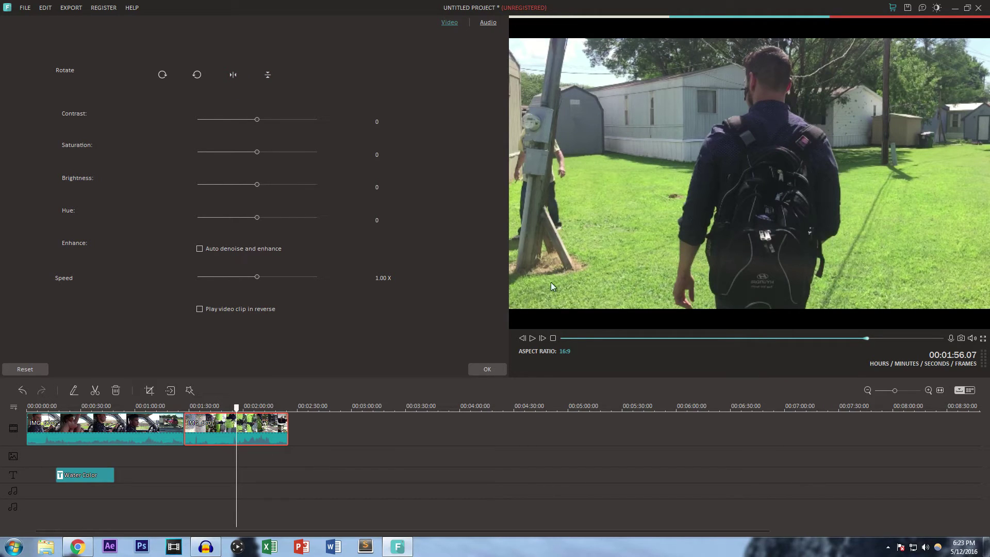
Step: Play the mirrored clip and move back to the part with the FASHION title
{"action": "left_click", "coordinate": [533, 338]}
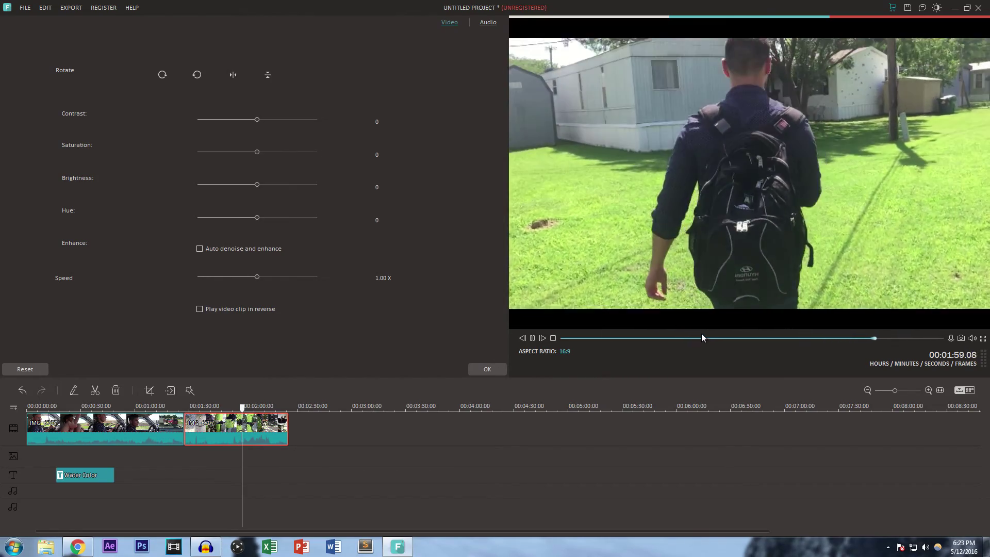
{"action": "left_click", "coordinate": [701, 338]}
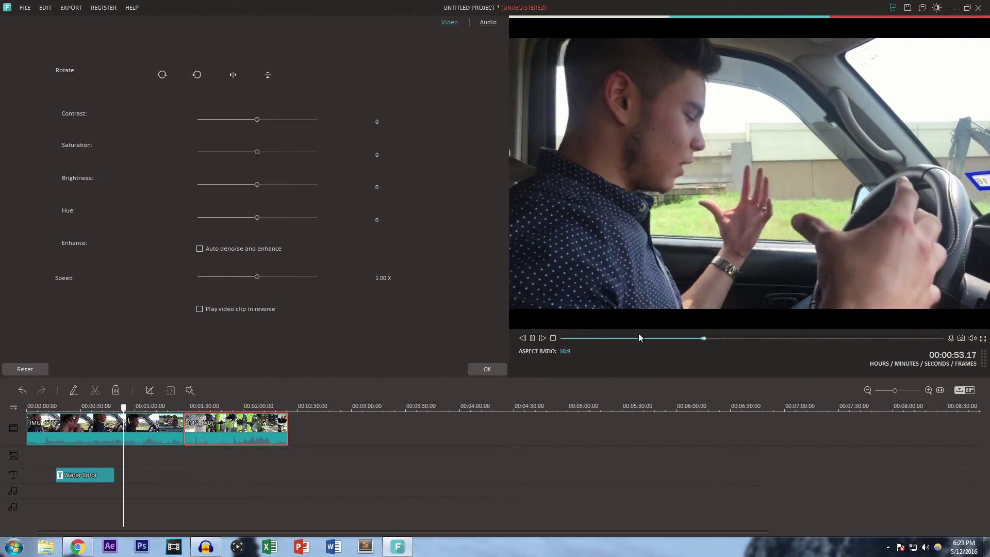
{"action": "left_click_drag", "start_coordinate": [638, 339], "coordinate": [623, 338]}
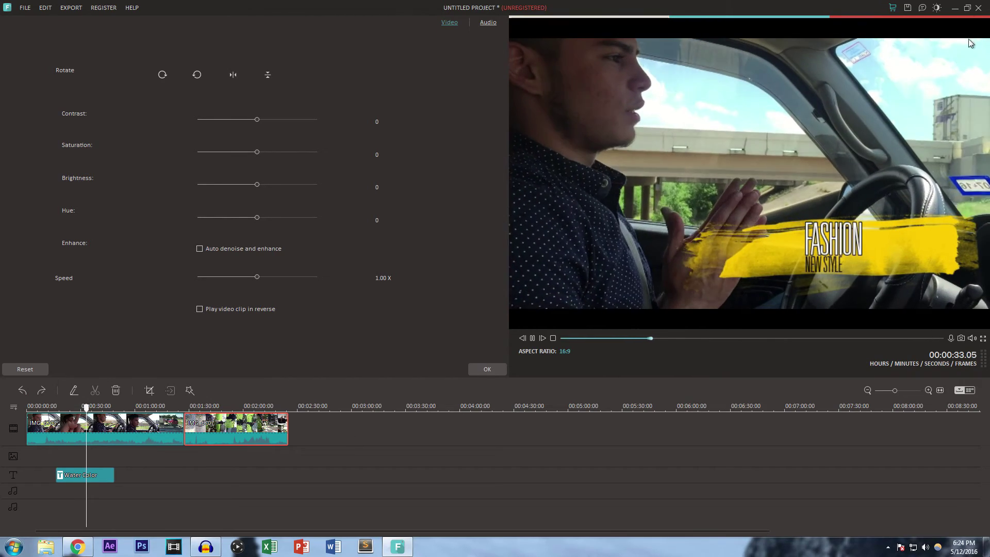
Step: In Chrome, compare Students/School and Personal licence pricing and view the Filmora product page
{"action": "left_click", "coordinate": [953, 9]}
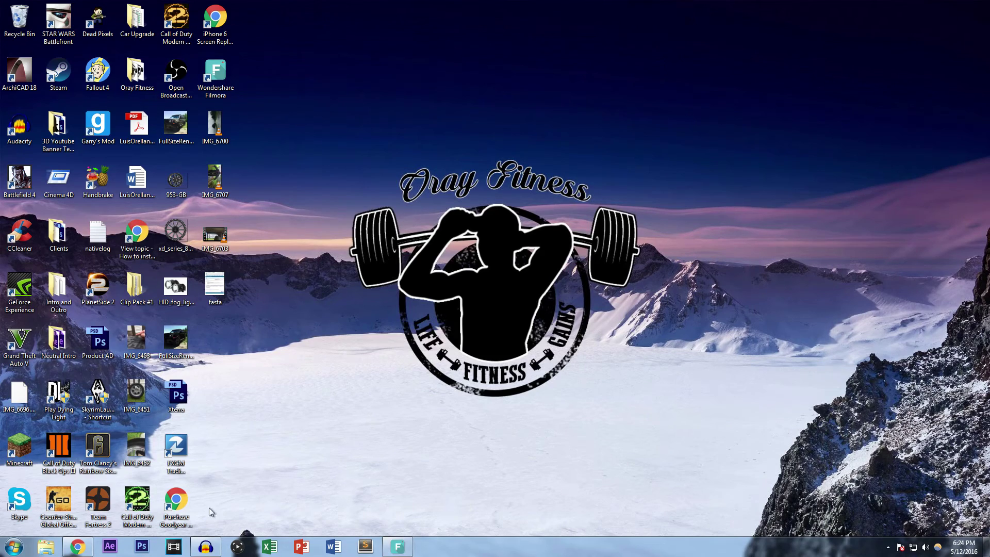
{"action": "left_click", "coordinate": [77, 547]}
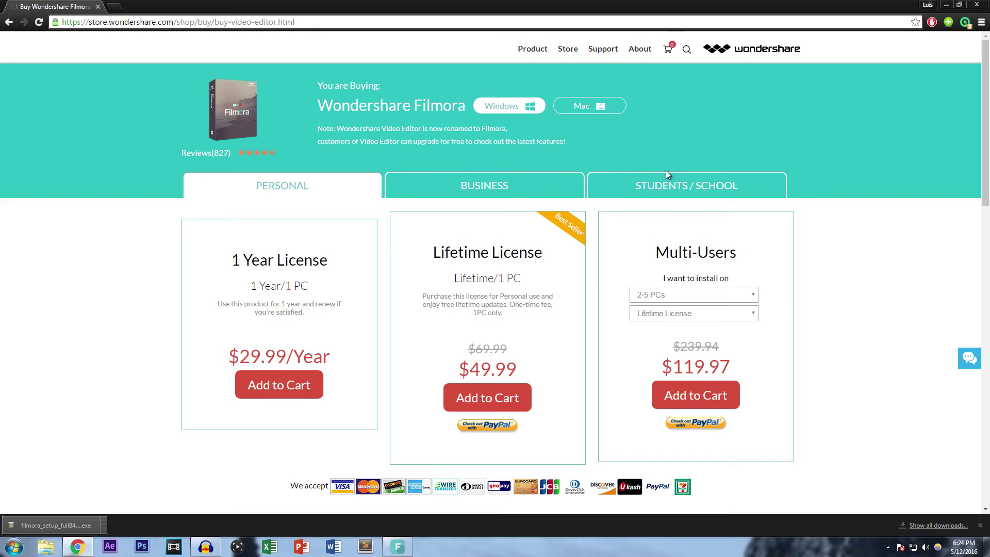
{"action": "left_click", "coordinate": [723, 189]}
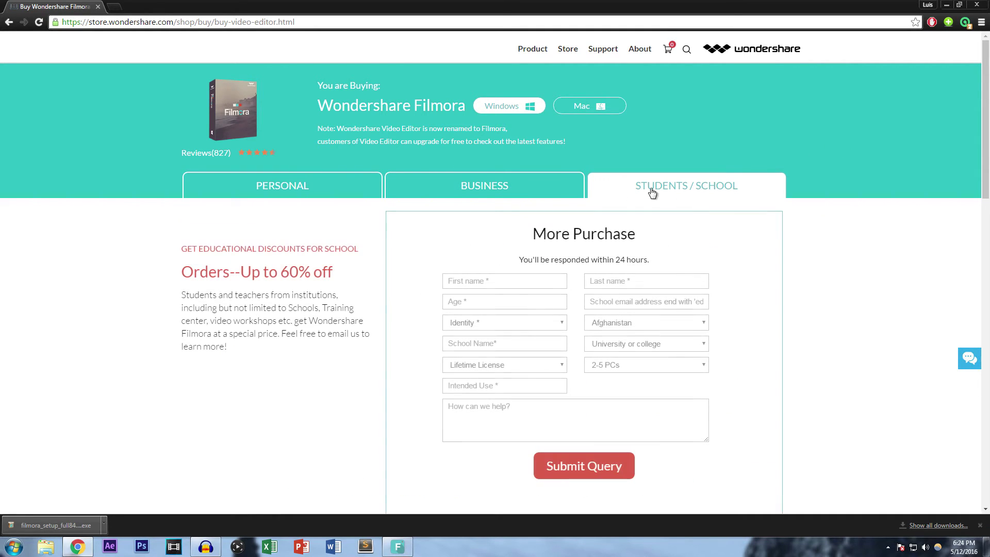
{"action": "left_click", "coordinate": [350, 187]}
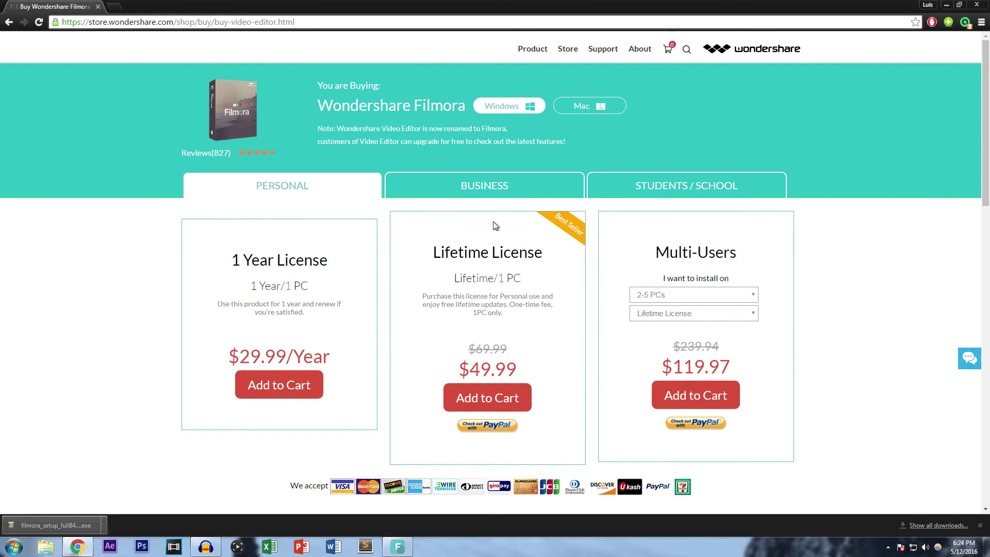
{"action": "left_click", "coordinate": [402, 105]}
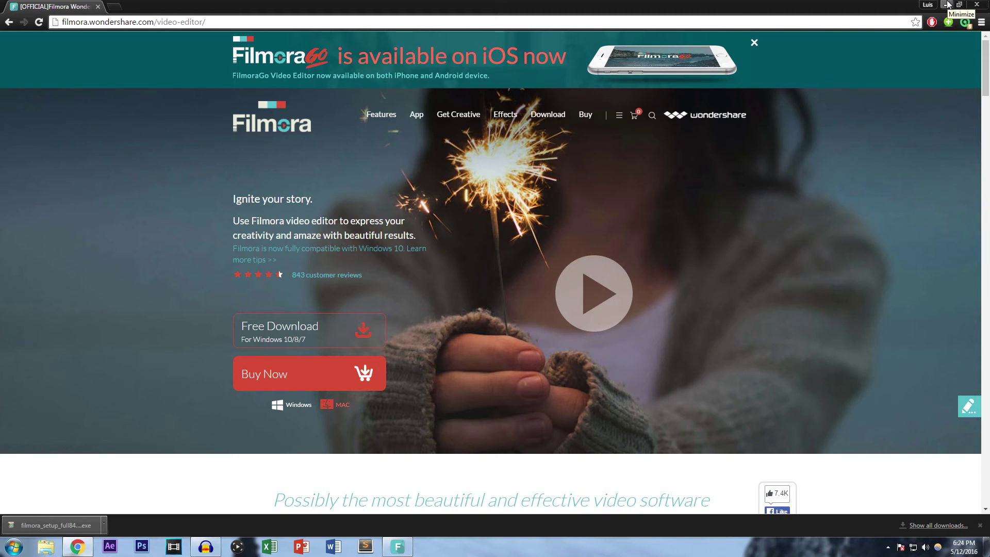
{"action": "left_click", "coordinate": [949, 5]}
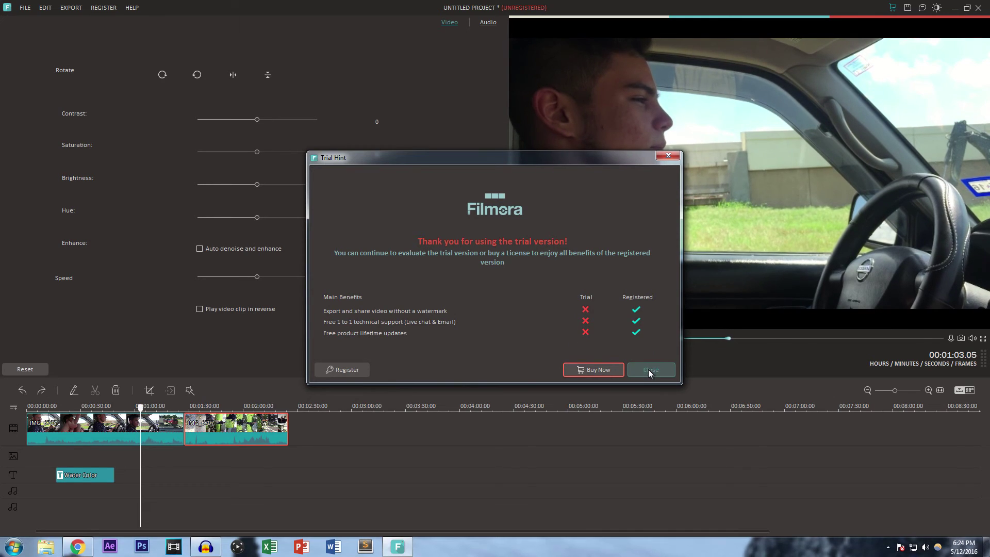
Step: Dismiss the trial reminder and quit Filmora without saving the project
{"action": "left_click", "coordinate": [650, 369]}
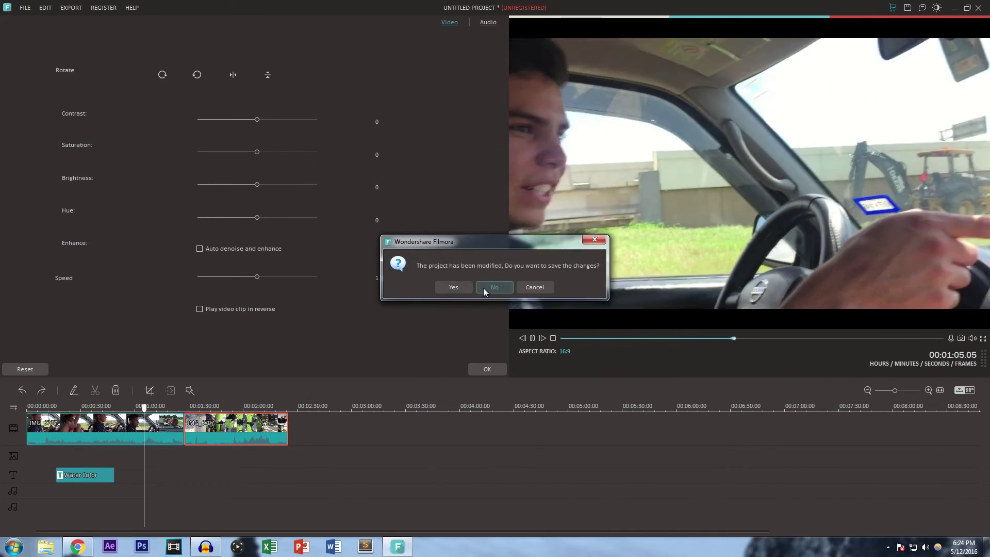
{"action": "left_click", "coordinate": [483, 287]}
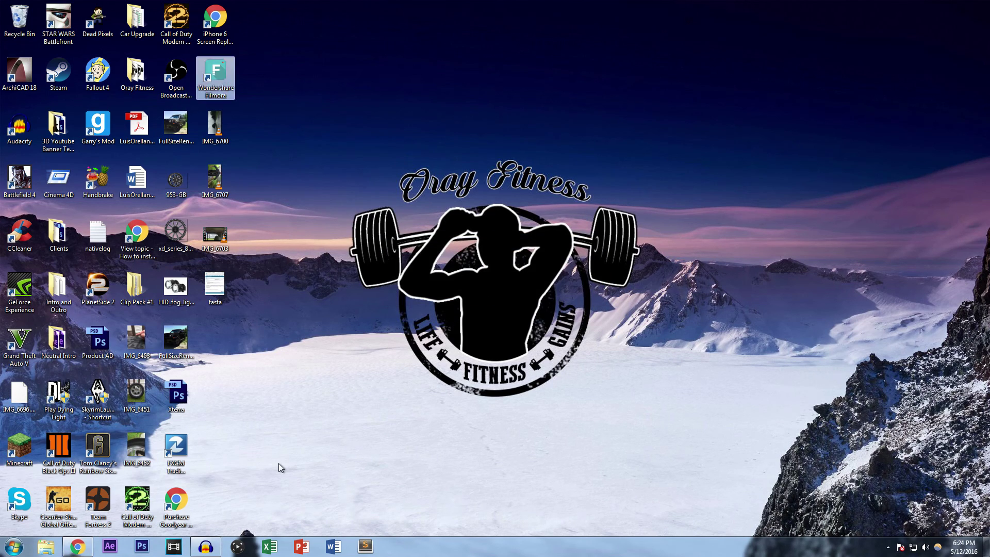